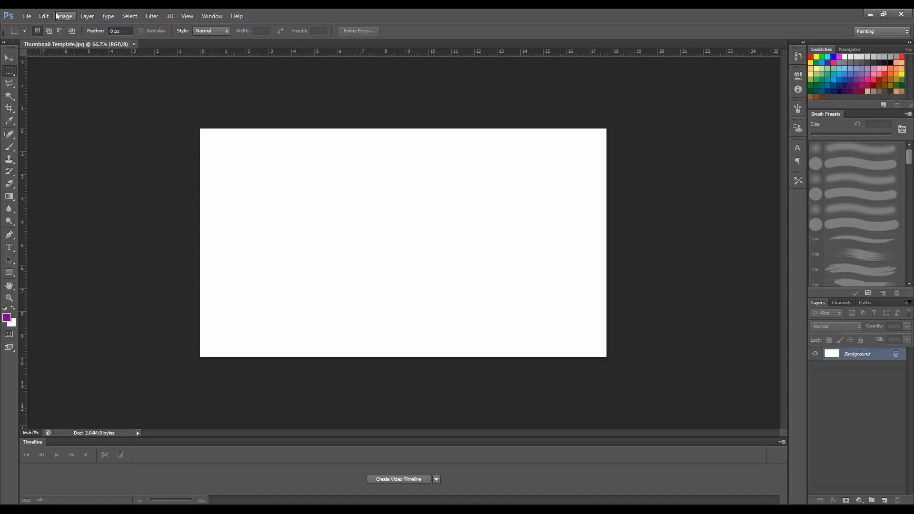
Check the thumbnail template's canvas size and look at the finished example Thumbnail.jpg
click(56, 16)
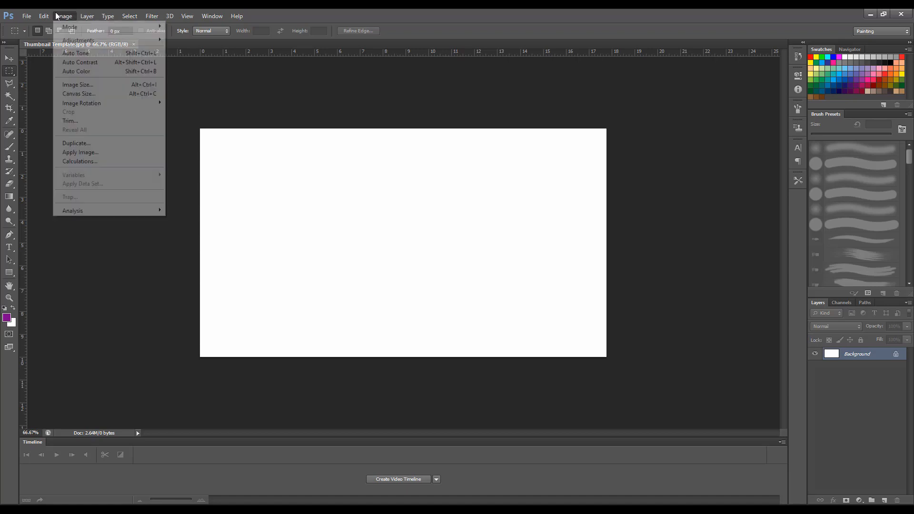
click(71, 96)
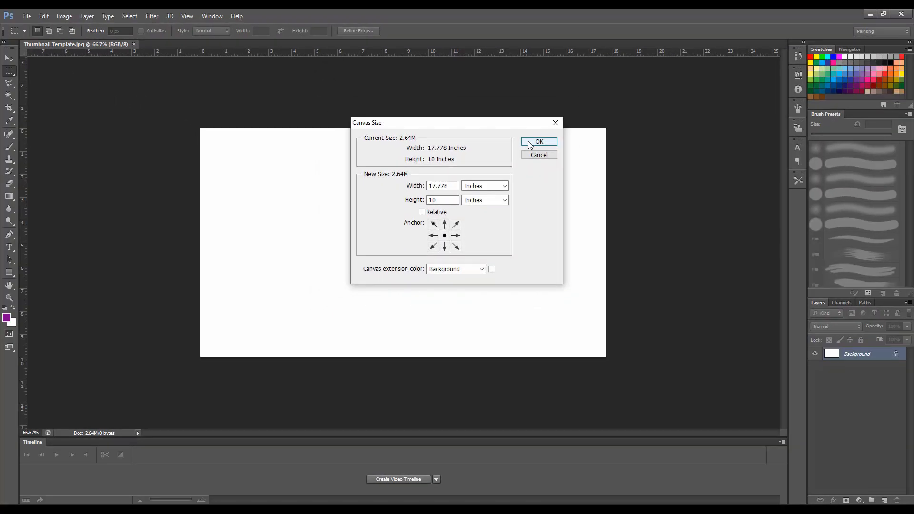
click(568, 79)
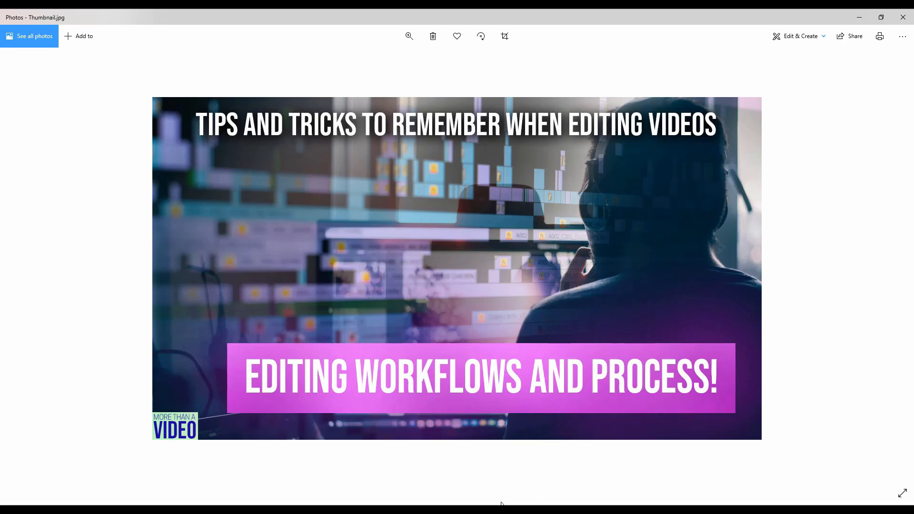
click(355, 511)
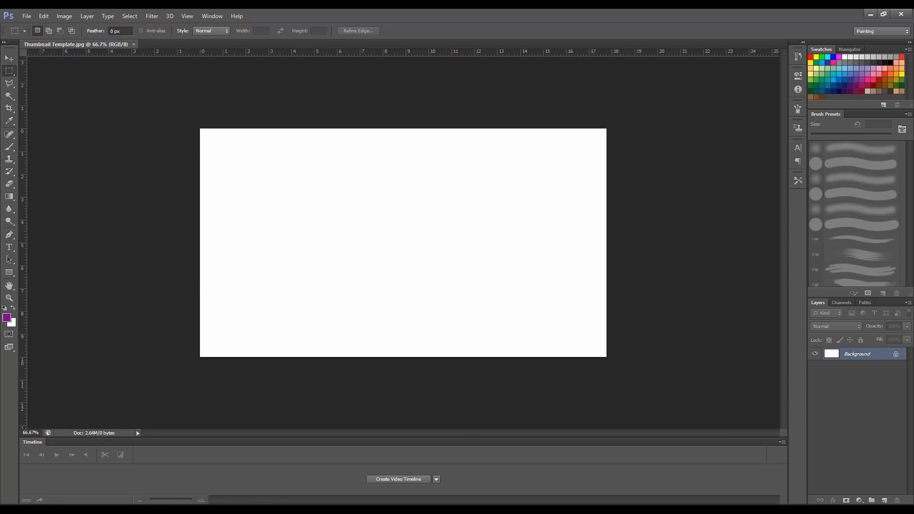
Switch to Chrome and open unsplash.com in a new tab
click(314, 510)
click(127, 17)
text(unsplash.com)
key(Return)
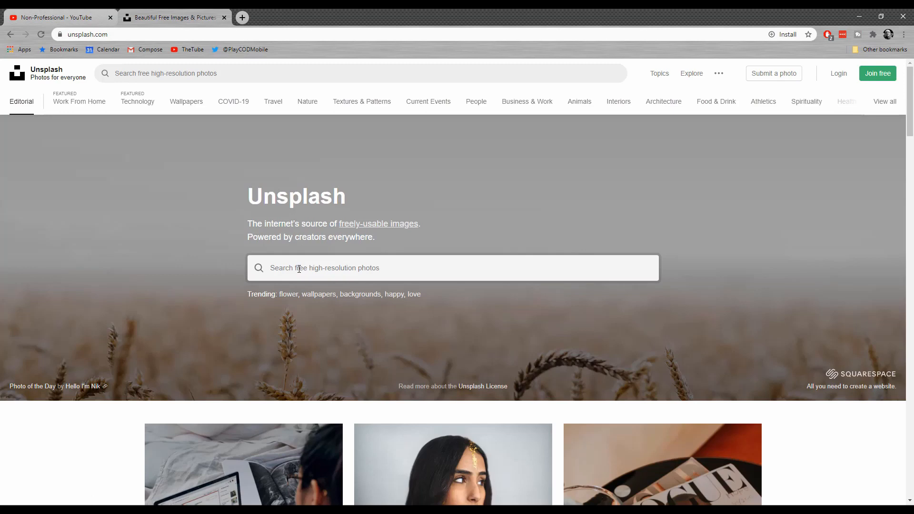
Search Unsplash for "Photoshop" and browse the resulting photos
click(205, 73)
text(Photoshop)
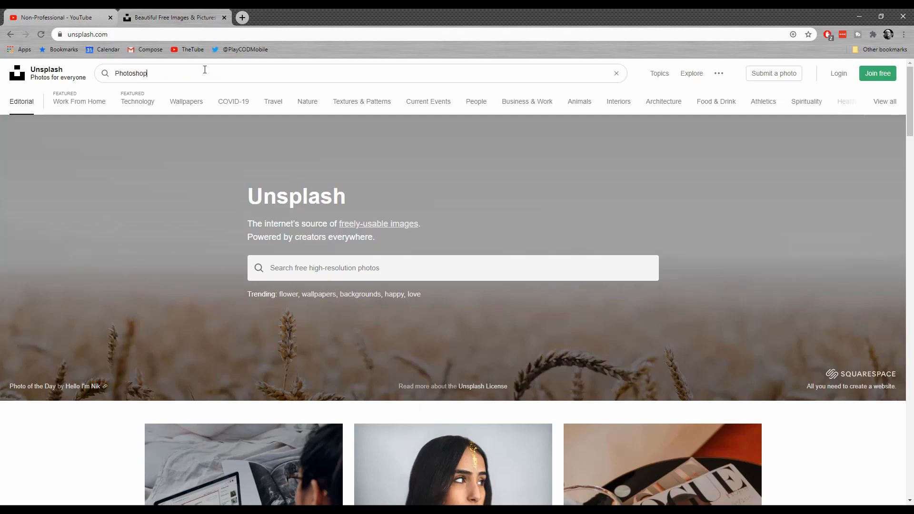
key(Return)
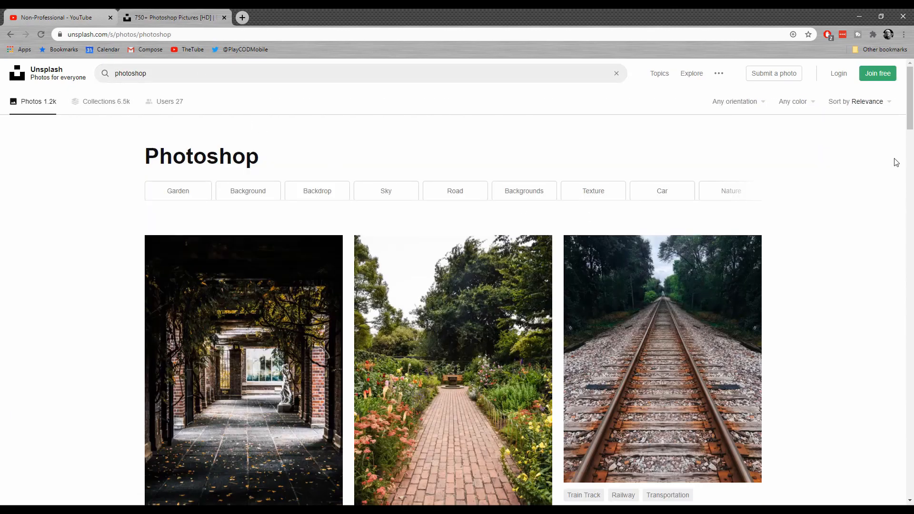
mouse_move(910, 128)
mouse_down()
mouse_move(913, 271)
mouse_move(911, 126)
mouse_up()
Search for "man working on computer" and open the photo of a man with headphones at a sunset window
drag(189, 74, 81, 72)
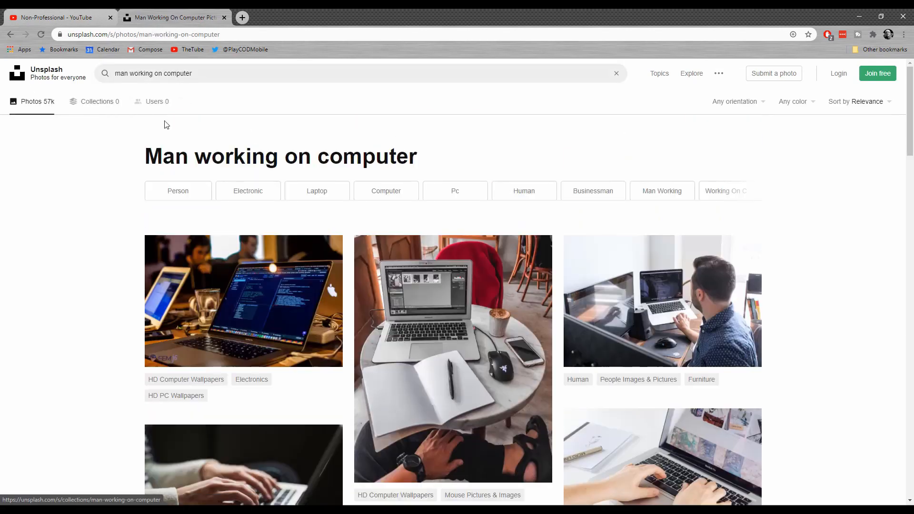
click(912, 219)
drag(911, 221, 843, 379)
click(415, 419)
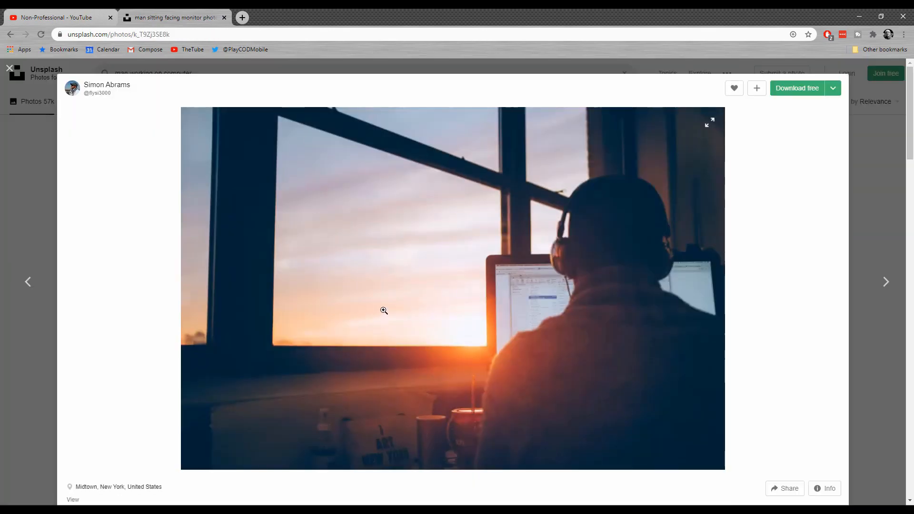
Save the image of the man with headphones at the sunset window to the computer
right_click(459, 237)
click(432, 136)
right_click(406, 164)
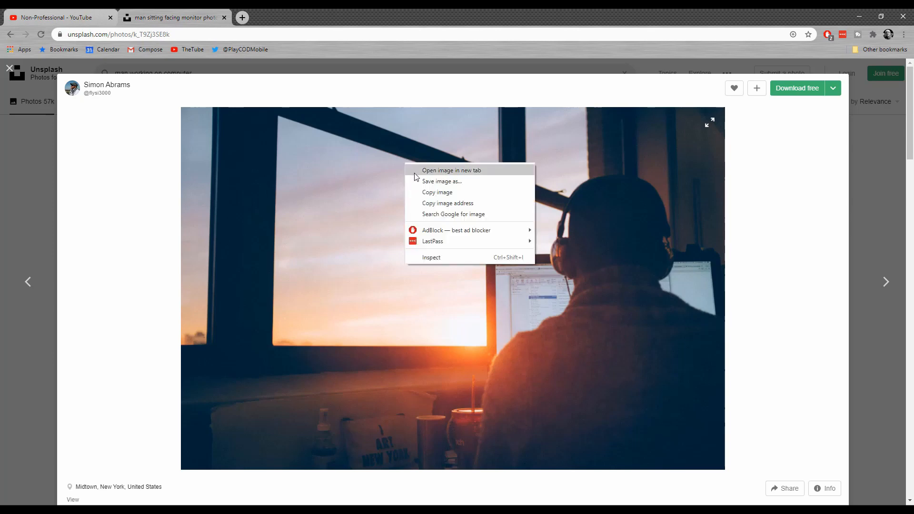
click(414, 181)
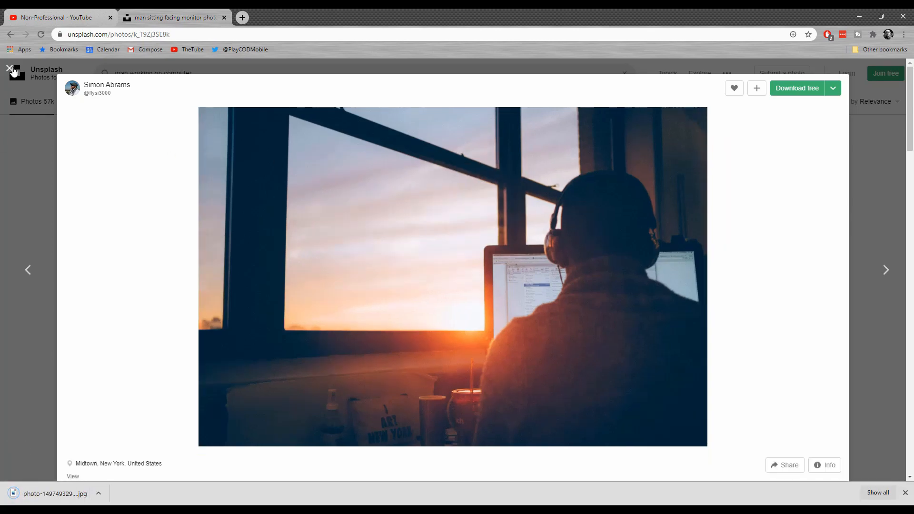
Close the photo view and browse further through the "man working on computer" results for other candidates
click(10, 68)
scroll(856, 198, down, 4)
scroll(910, 265, down, 5)
drag(912, 265, 912, 434)
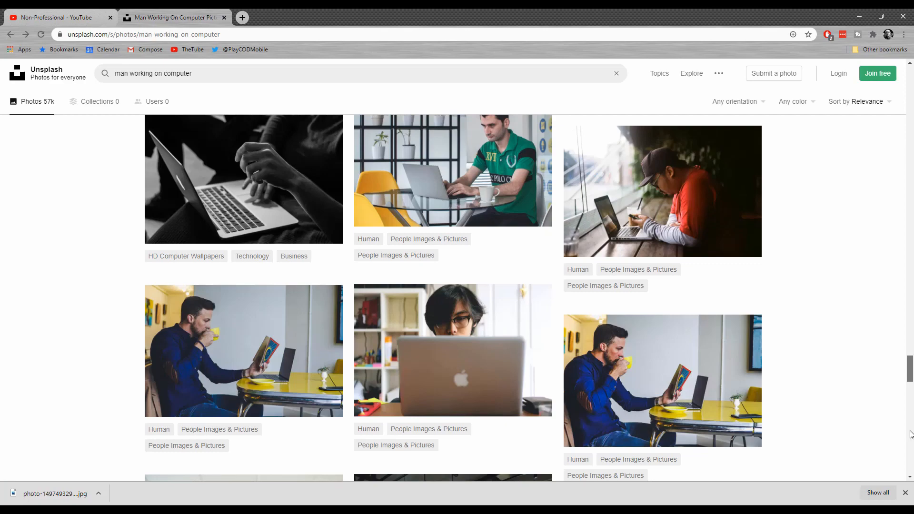
drag(910, 435, 904, 346)
drag(912, 274, 912, 242)
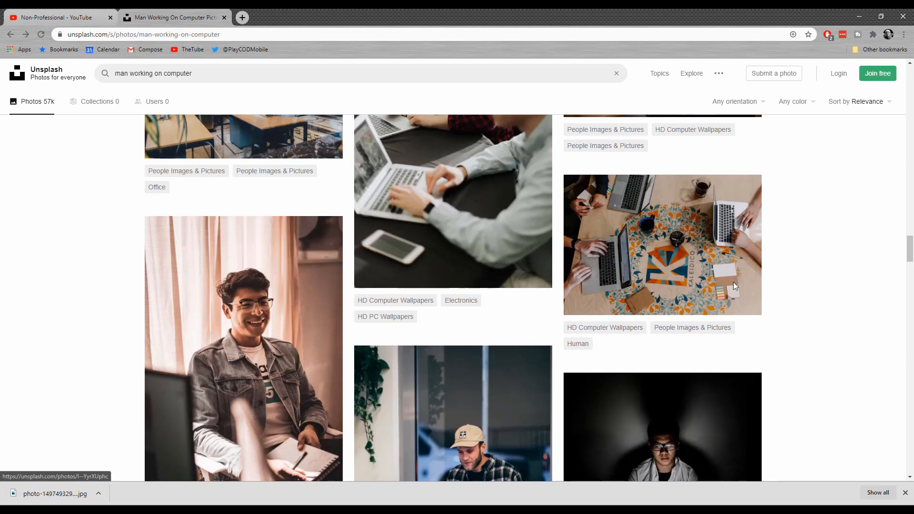
Switch to Photoshop and open the saved sunset photo from the Thumbnail folder
click(354, 511)
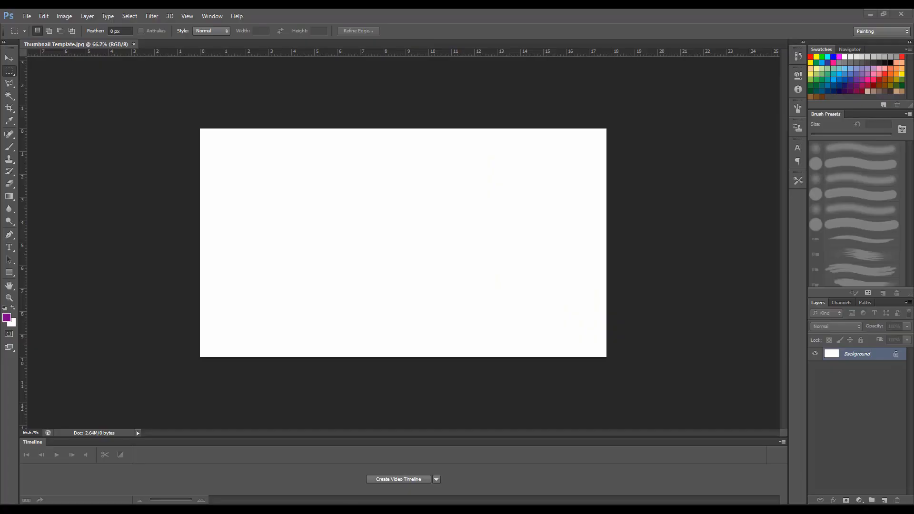
key(ctrl+o)
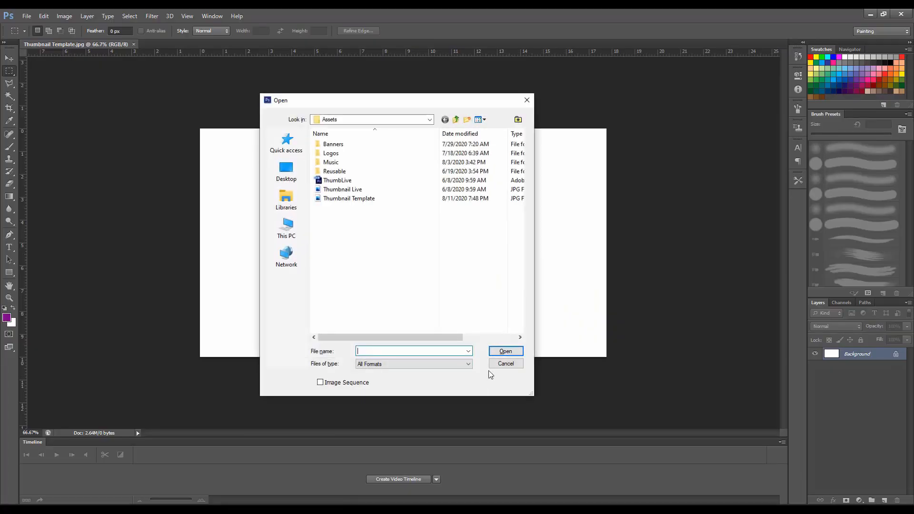
click(456, 120)
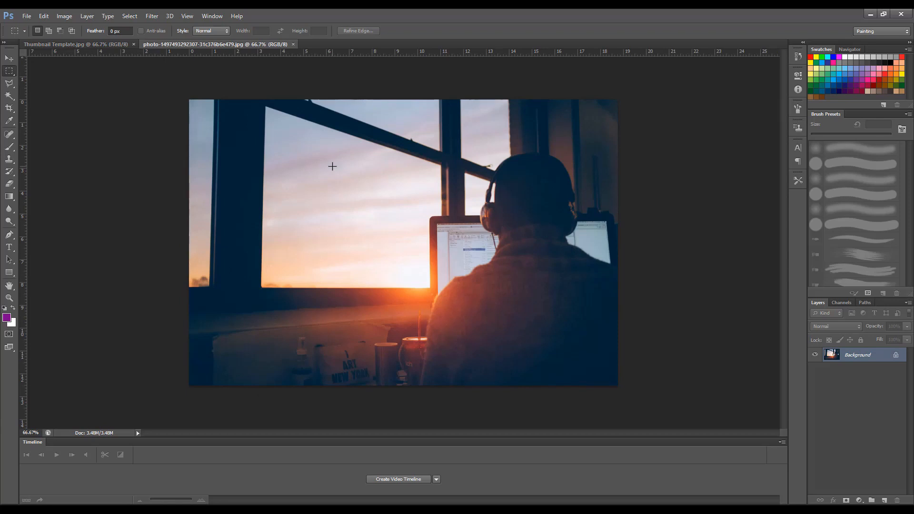
Copy the entire sunset photo and paste it as a new layer in Thumbnail Template.jpg
key(ctrl+a)
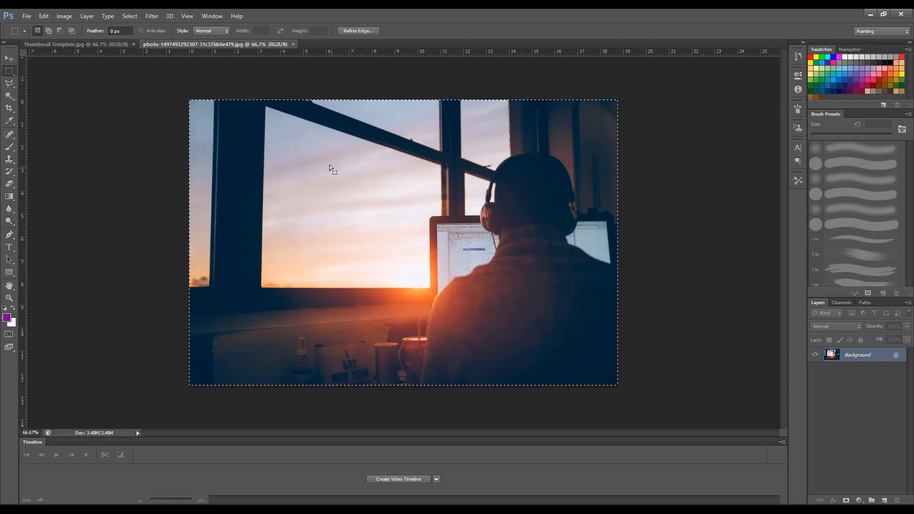
click(82, 46)
key(ctrl+v)
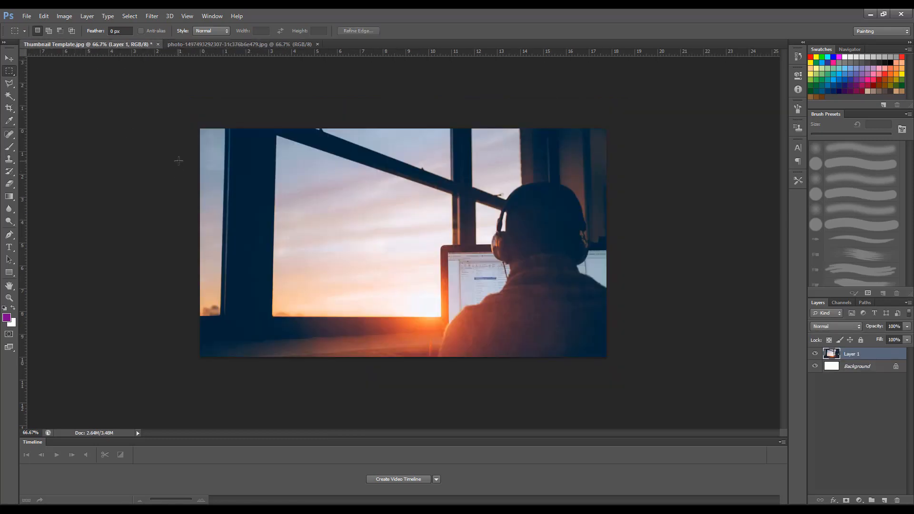
Scale and reposition the sunset photo layer, leaving narrow white strips along the canvas's left and top edges
key(ctrl+t)
drag(627, 414, 591, 382)
drag(559, 340, 608, 331)
drag(247, 380, 183, 405)
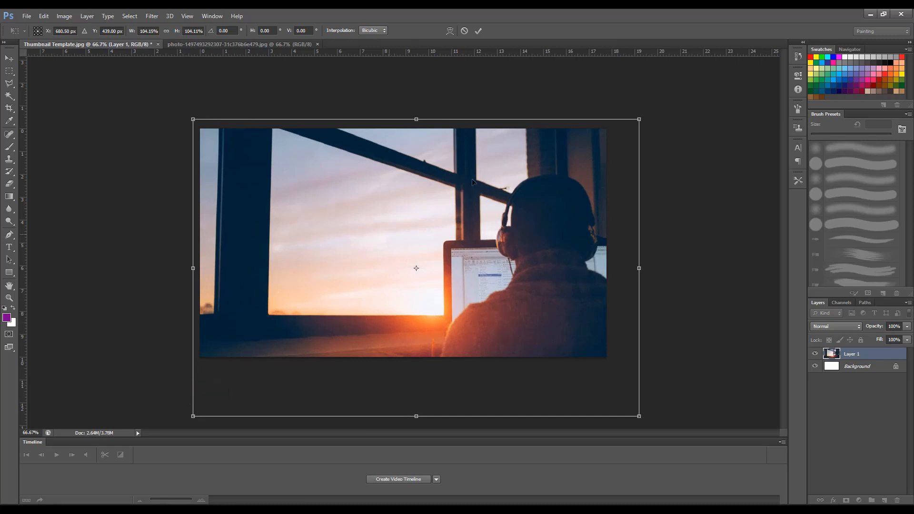
drag(638, 118, 627, 127)
drag(605, 159, 611, 152)
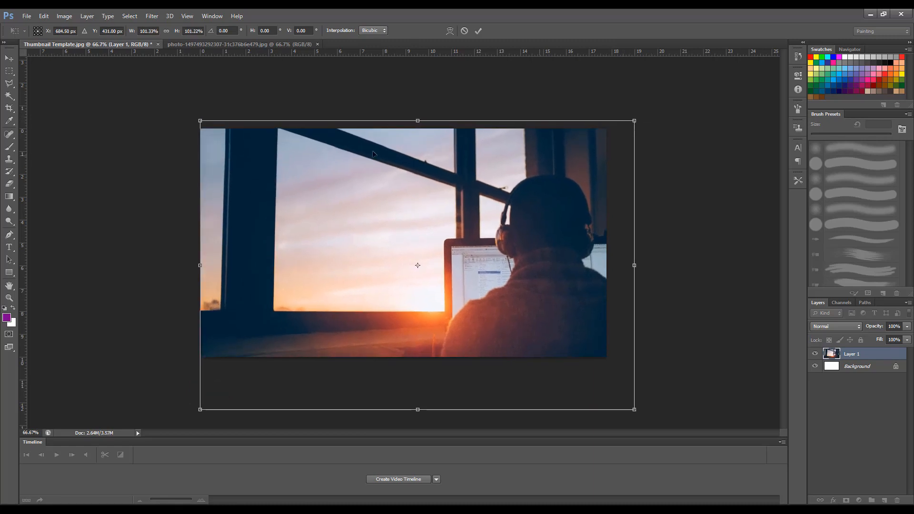
drag(200, 123, 223, 134)
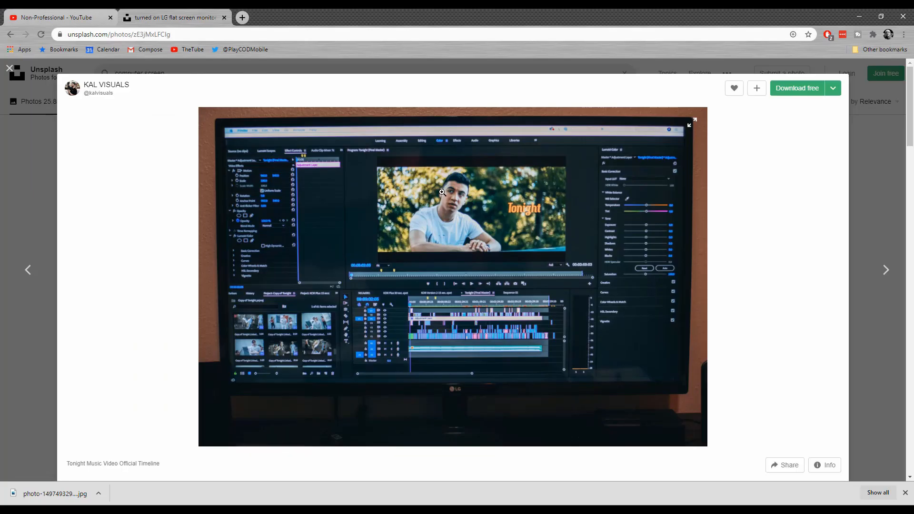
Save the Unsplash photo of the monitor with a video editing timeline as a JPEG in the Thumbnail folder
right_click(443, 194)
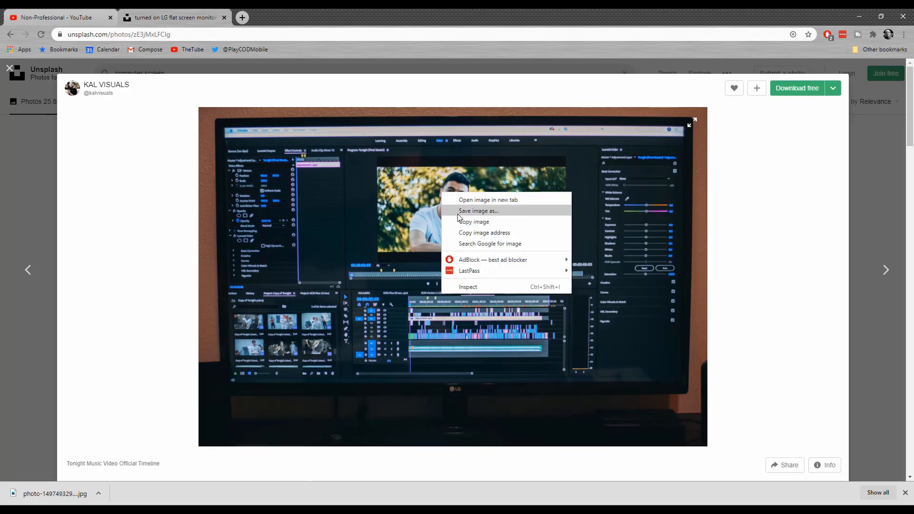
click(458, 215)
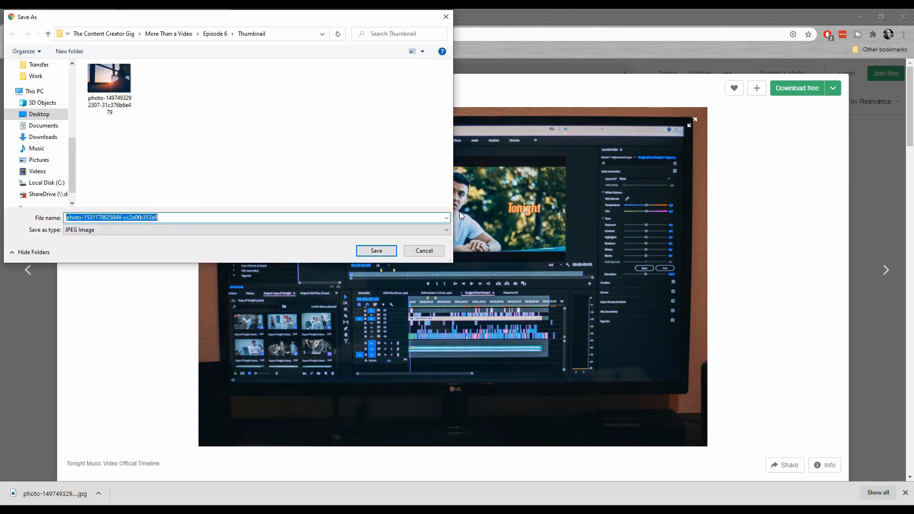
key(Return)
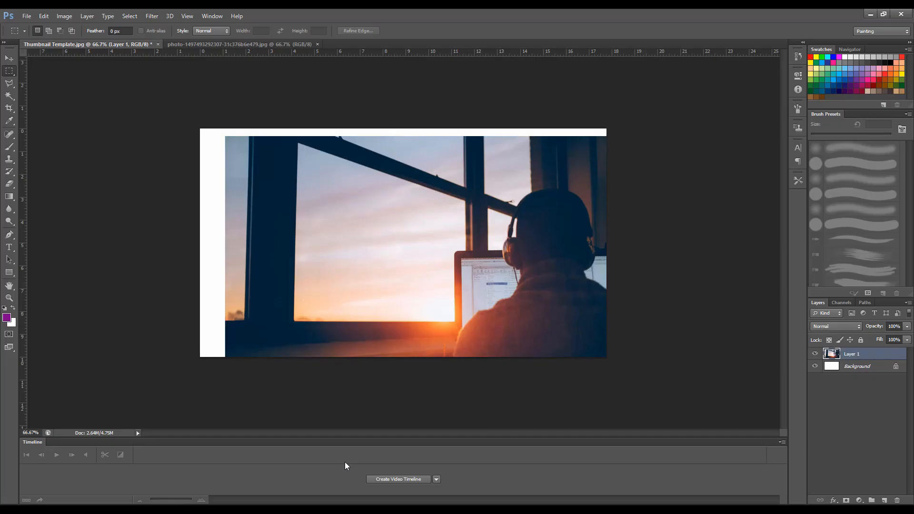
Open the saved monitor photo in Photoshop and paste a copy of it as a new layer in Thumbnail Template.jpg
key(ctrl+o)
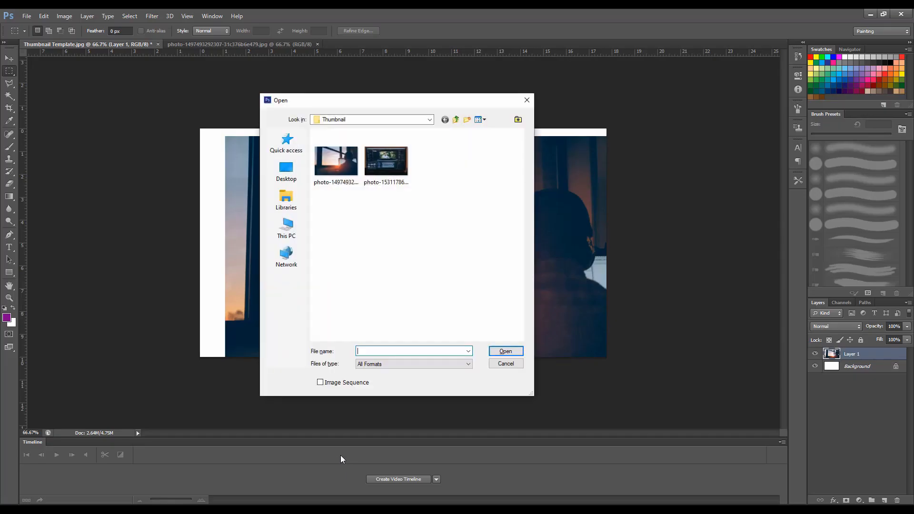
double_click(385, 173)
key(ctrl+a)
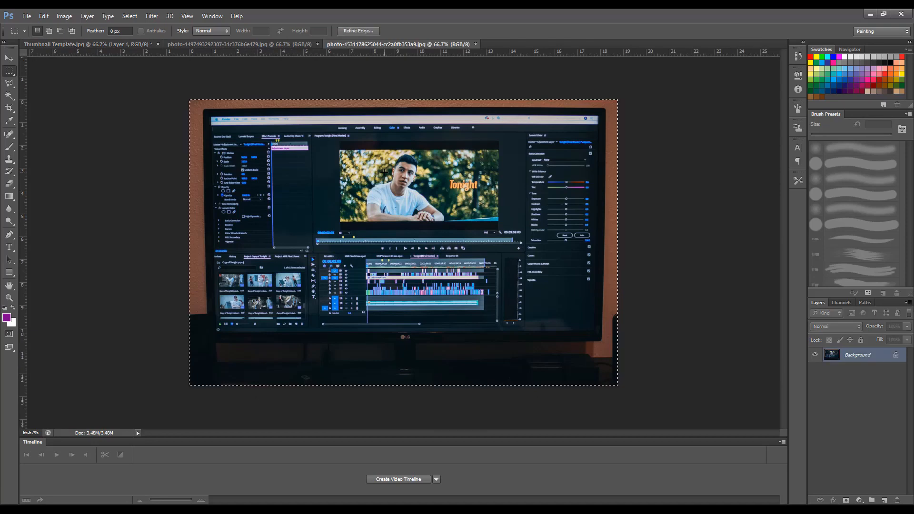
key(ctrl+c)
click(101, 45)
key(ctrl+v)
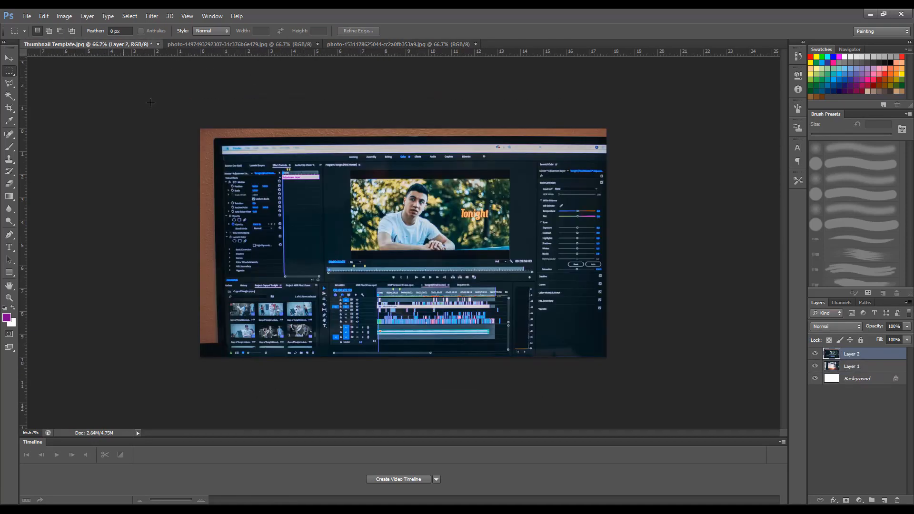
Scale the monitor photo layer to about 81% and move it up and left by about 2 in and 0.9 in
key(ctrl+t)
drag(627, 415, 540, 371)
key(Return)
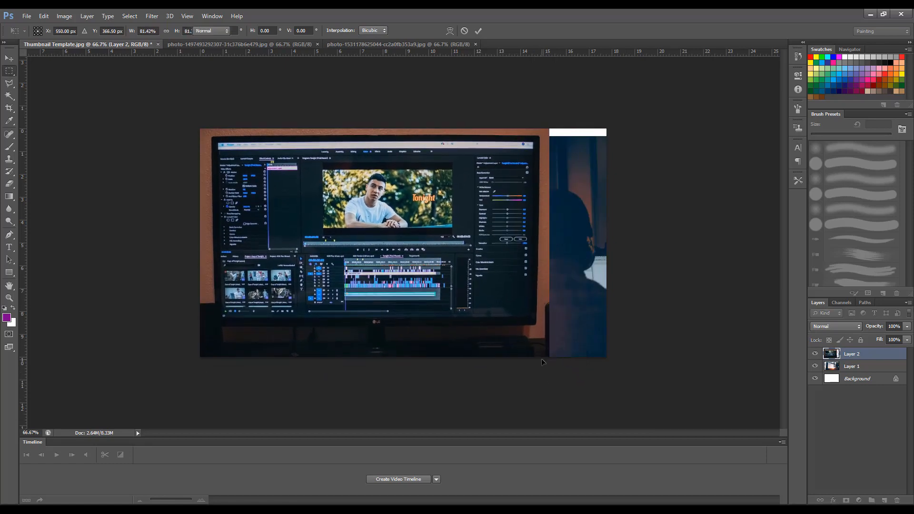
key(v)
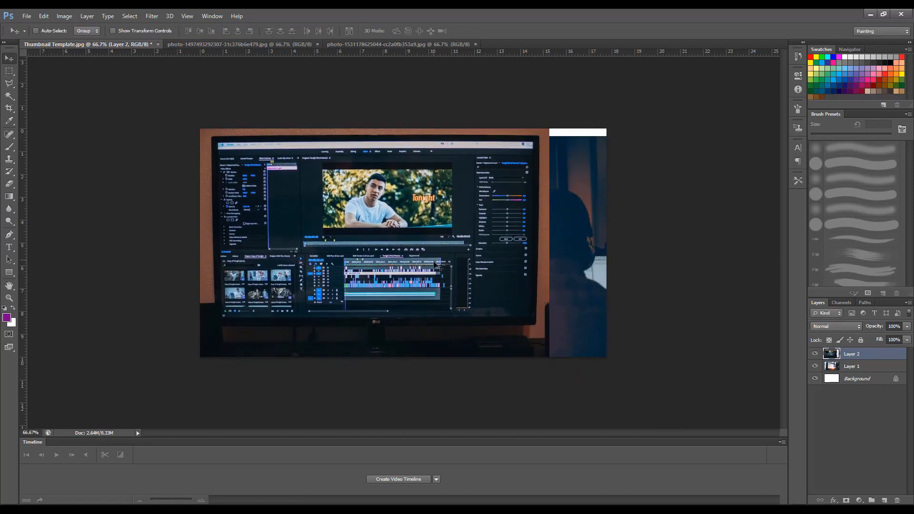
drag(426, 260, 406, 214)
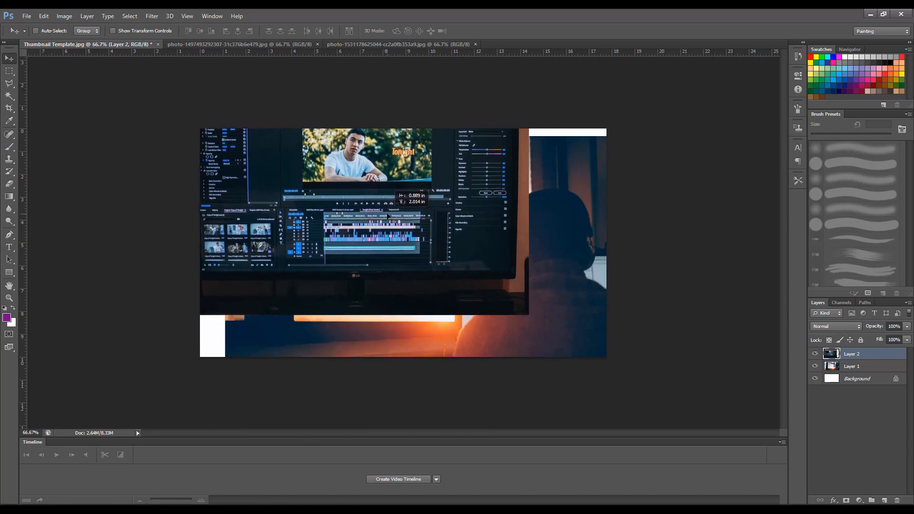
Scale the monitor photo layer to about 86% and position it over the upper-left part of the canvas
key(ctrl+t)
drag(528, 314, 480, 282)
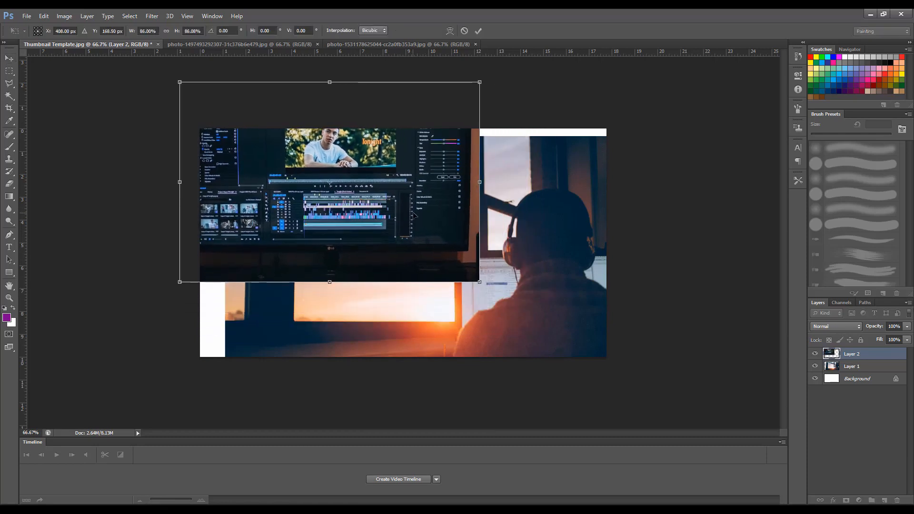
drag(413, 212, 429, 228)
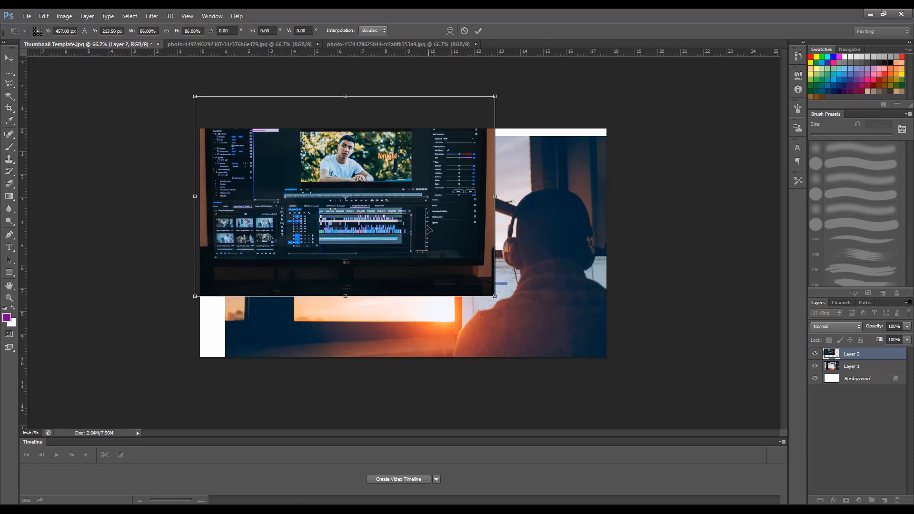
key(Return)
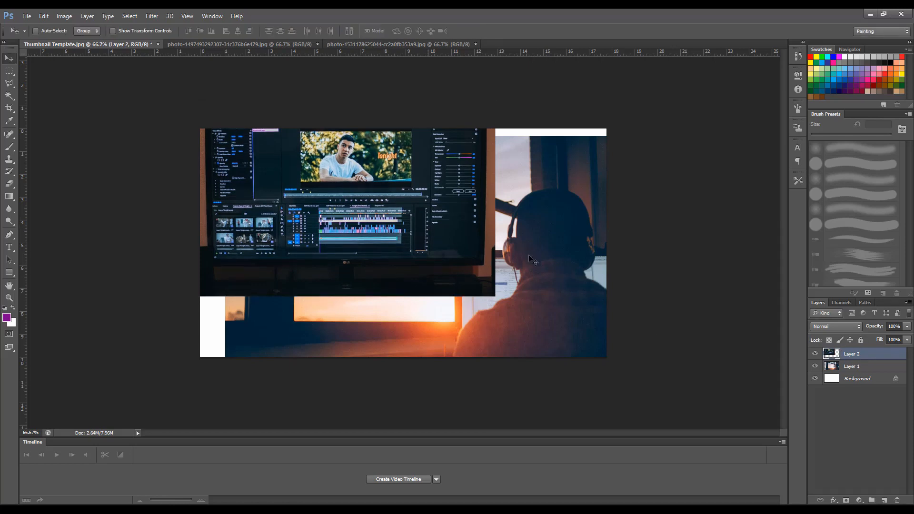
Enlarge the monitor photo layer until its lower edge reaches the bottom of the canvas
key(b)
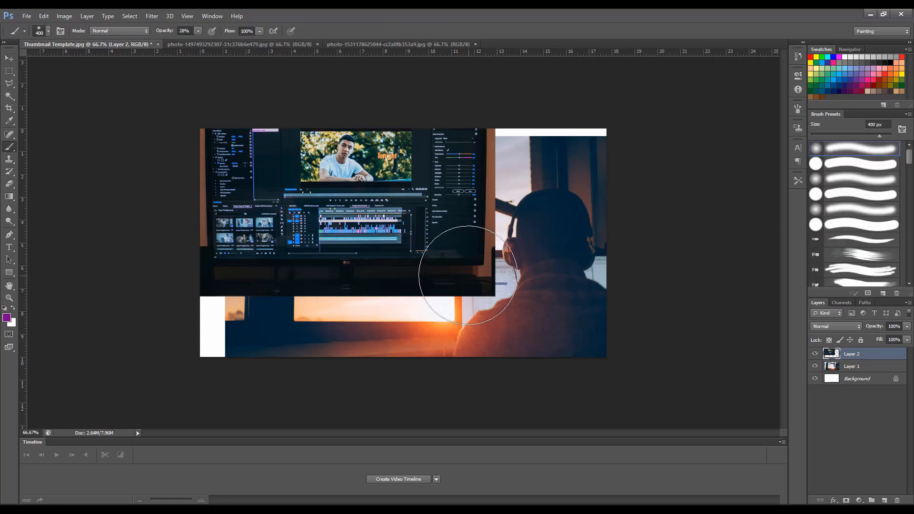
key(ctrl+t)
drag(497, 298, 551, 357)
key(Escape)
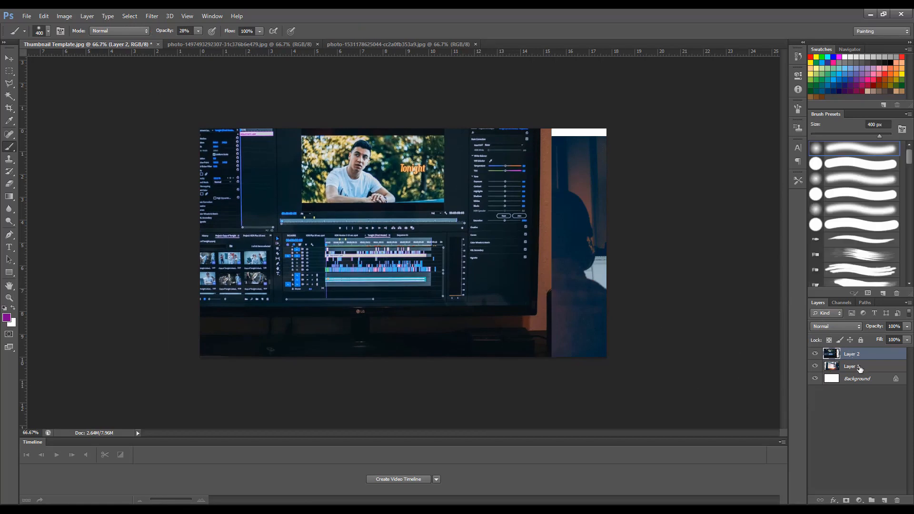
Move Layer 1 with the man's photo above Layer 2 and enlarge it until it reaches the canvas's upper edge
click(860, 368)
mouse_move(859, 368)
mouse_down()
mouse_move(865, 372)
mouse_move(868, 354)
mouse_up()
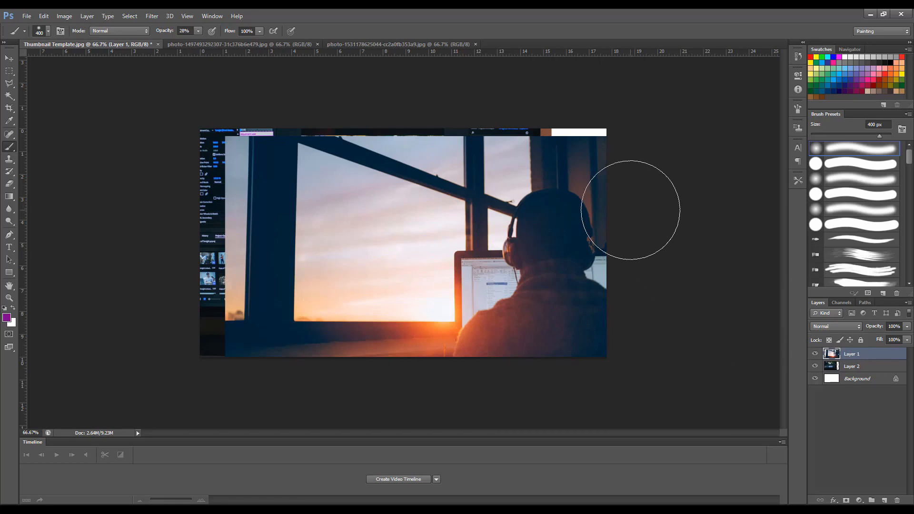
key(ctrl+t)
drag(637, 135, 642, 124)
key(Return)
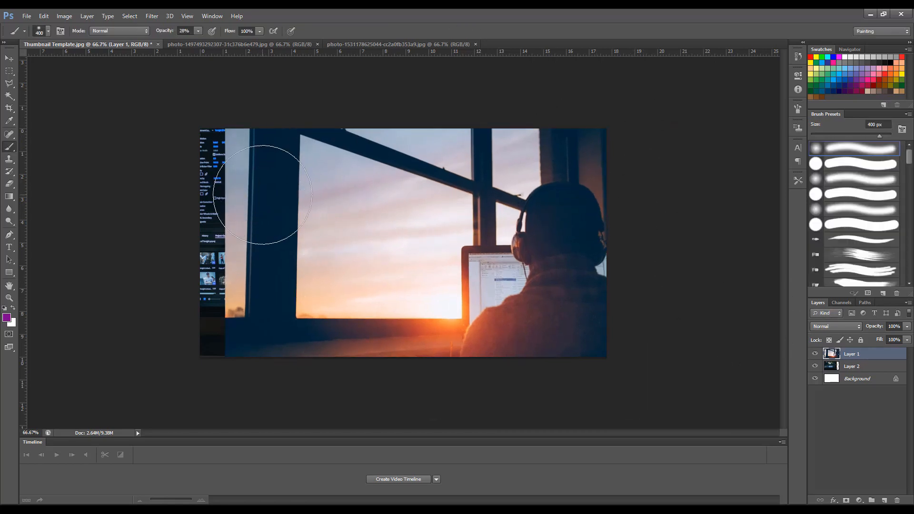
Erase the left edge of Layer 1 with a 600 px eraser at 20% and 70% opacity to blend in the monitor photo
key(e)
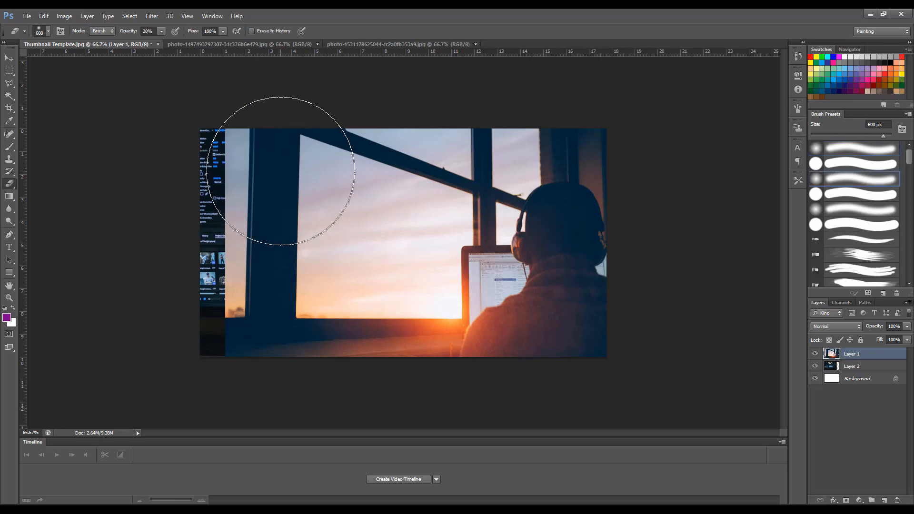
mouse_move(283, 169)
mouse_down()
mouse_move(236, 142)
mouse_move(173, 144)
mouse_up()
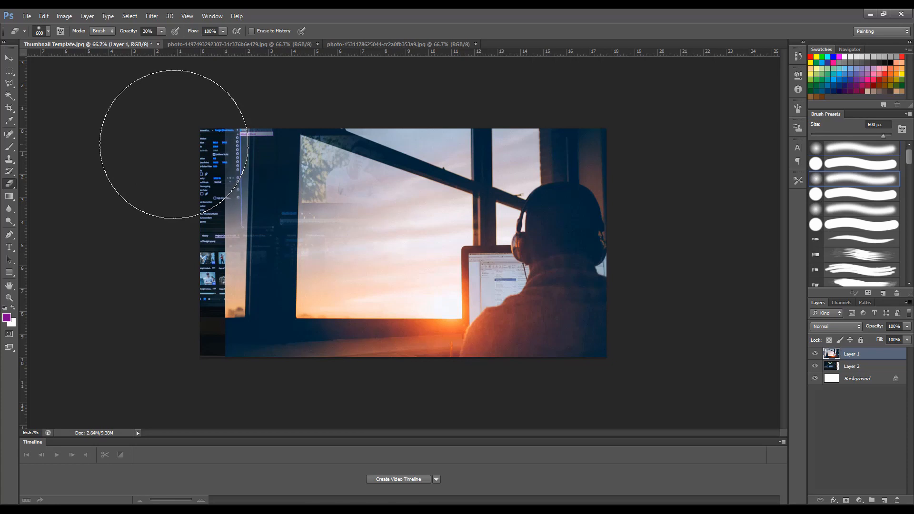
mouse_move(174, 144)
mouse_down()
mouse_move(185, 255)
mouse_move(179, 241)
mouse_up()
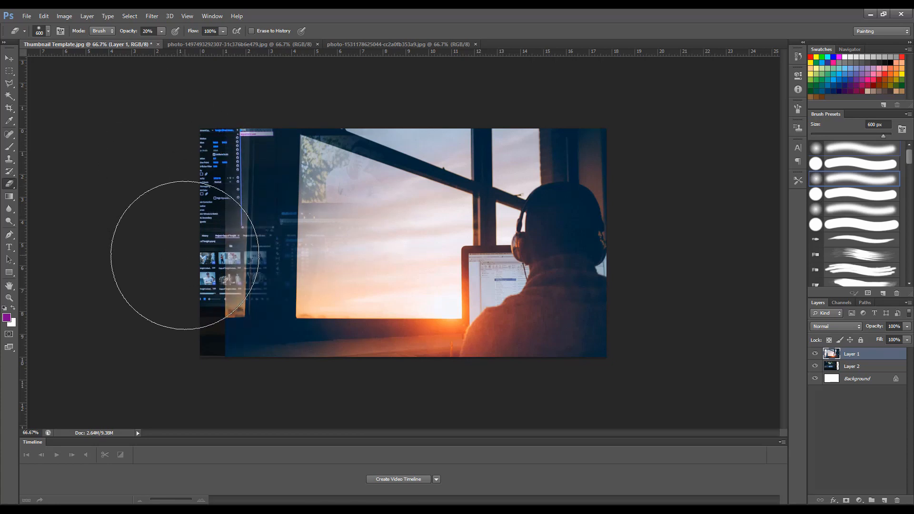
click(161, 31)
drag(186, 44, 188, 45)
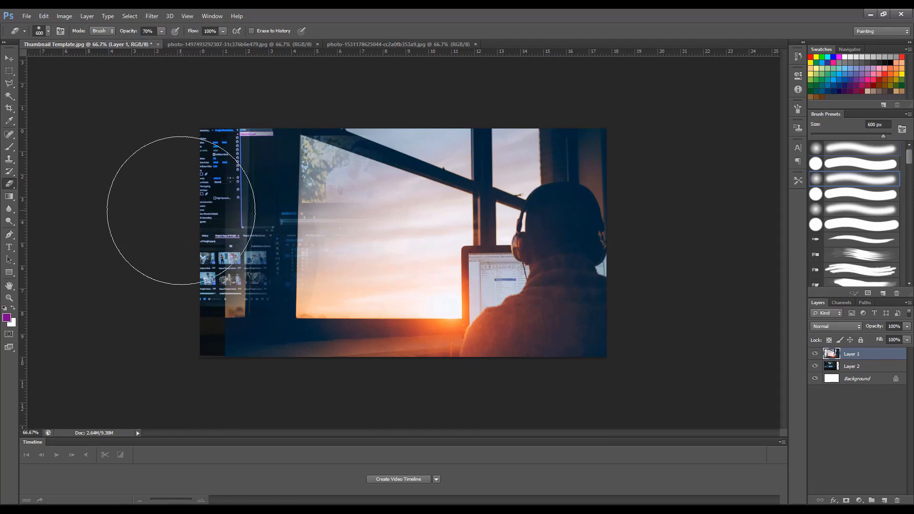
drag(180, 220, 172, 326)
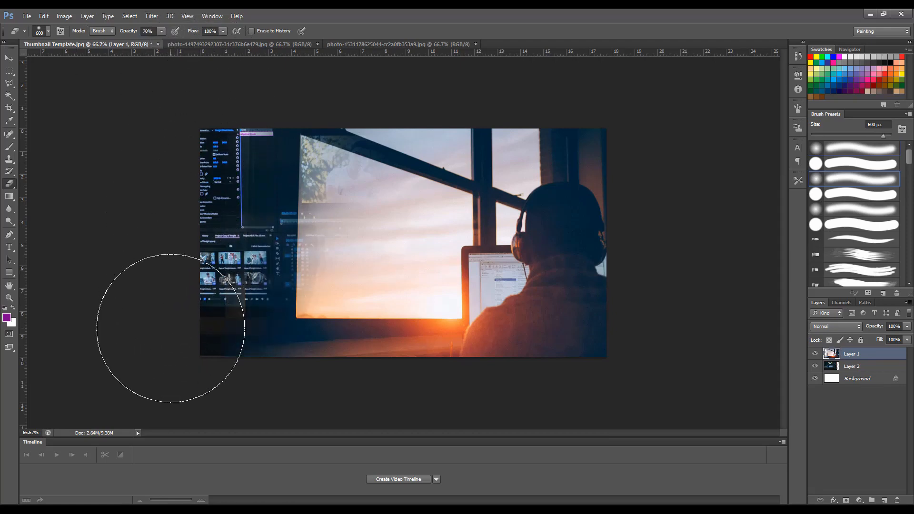
Lightly erase the window area and upper right of Layer 1 at 10% eraser opacity so the editing timeline shows through
click(161, 31)
click(133, 44)
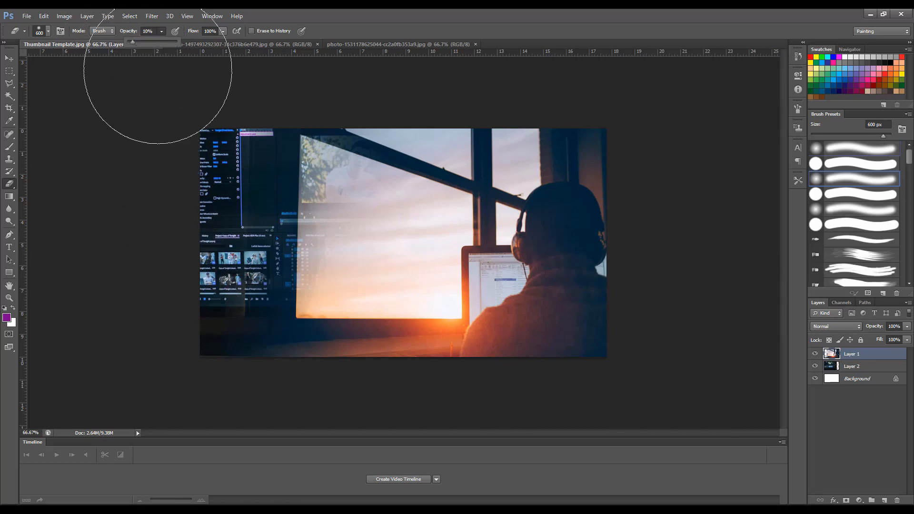
mouse_move(353, 245)
mouse_down()
mouse_move(354, 315)
mouse_move(341, 347)
mouse_up()
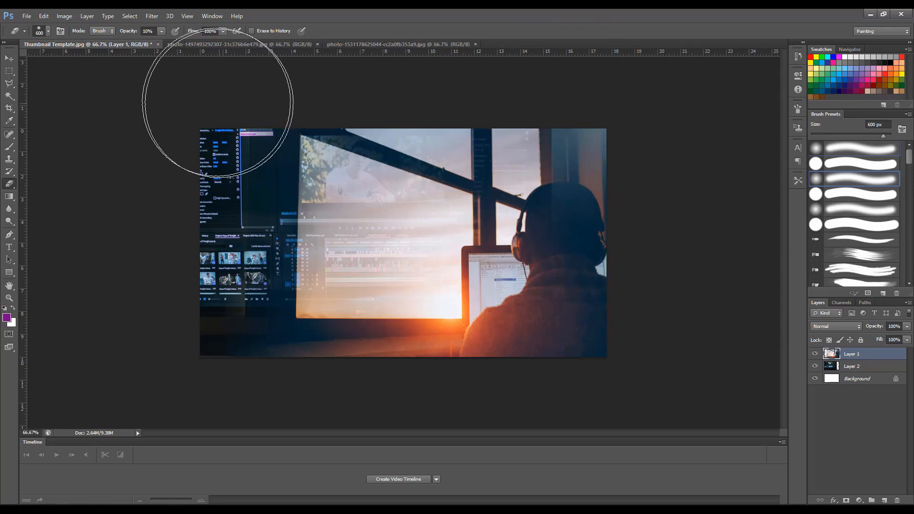
click(372, 265)
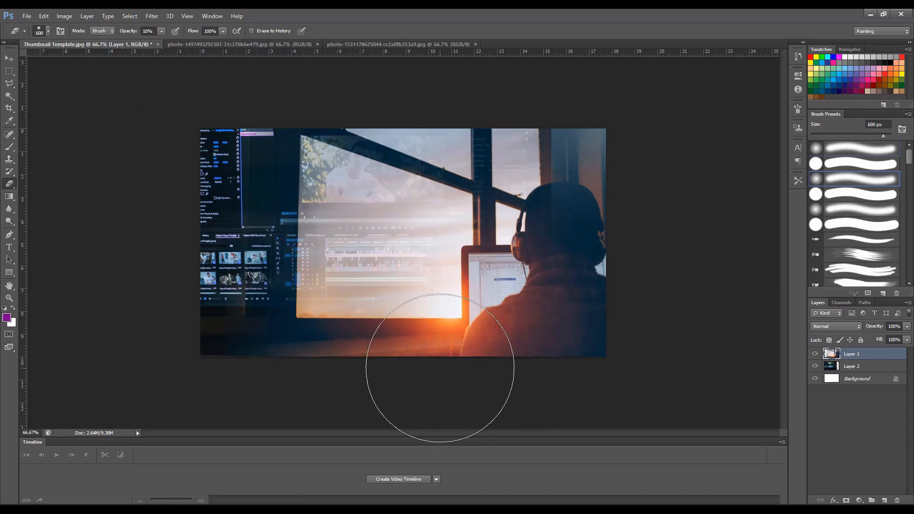
key(ctrl+minus)
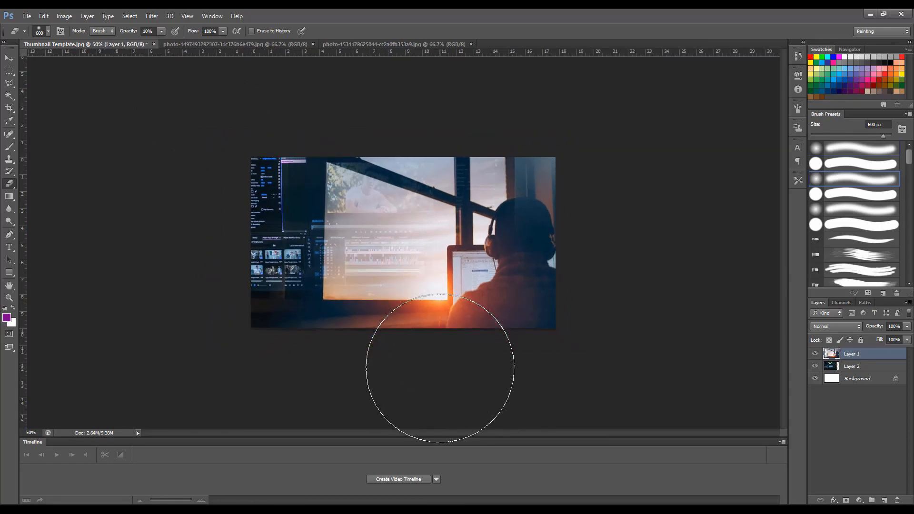
click(534, 196)
Paste the MORE THAN A VIDEO logo from Thumbnail.jpg into Thumbnail Template.jpg and place it in the canvas's upper-right corner
click(852, 366)
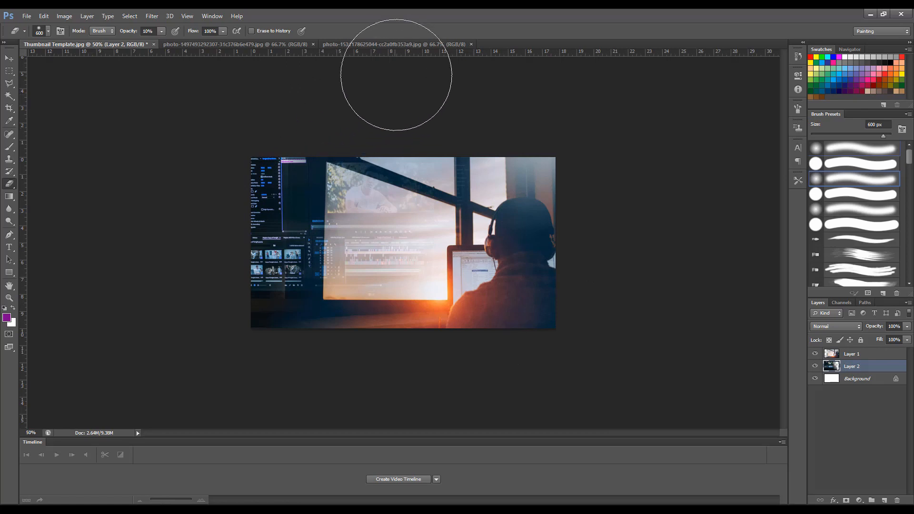
key(o)
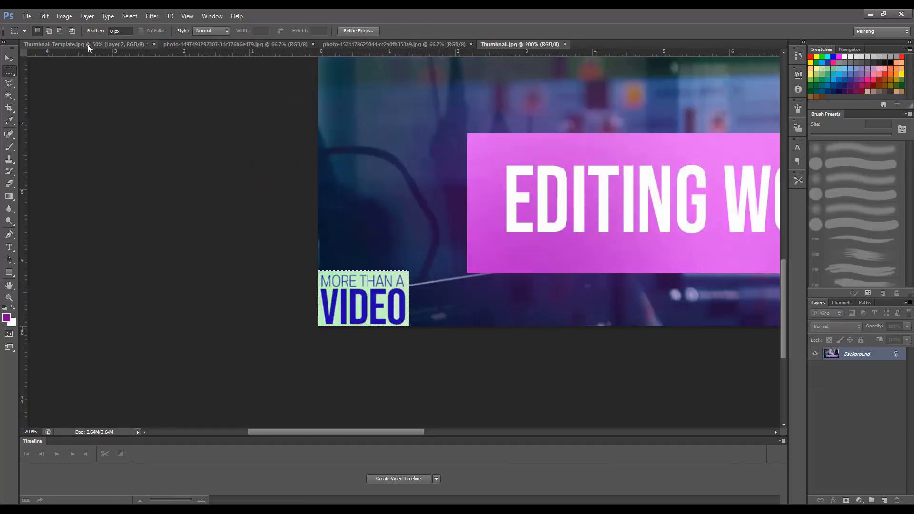
click(87, 45)
key(ctrl+v)
key(v)
drag(419, 244, 552, 166)
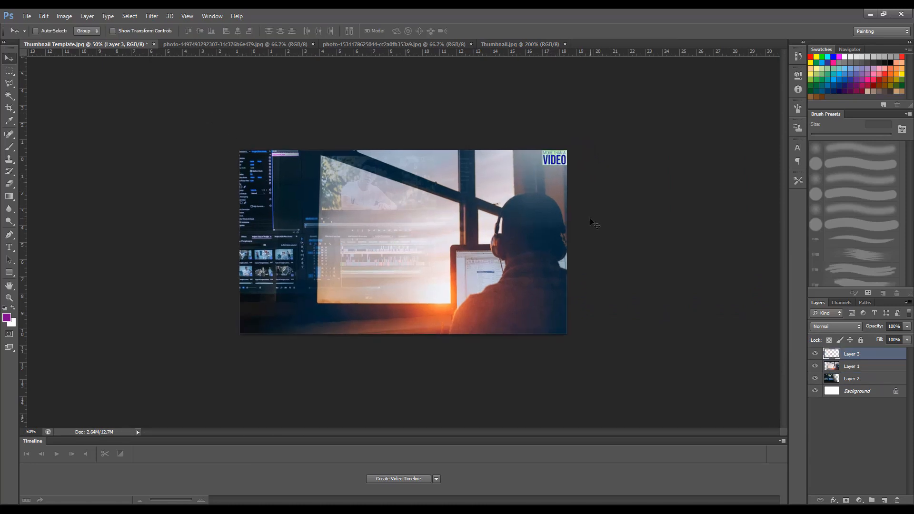
Enlarge the MORE THAN A VIDEO logo to about 113.5%, keeping it in the canvas's upper-right corner
key(ctrl+plus)
key(ctrl+plus)
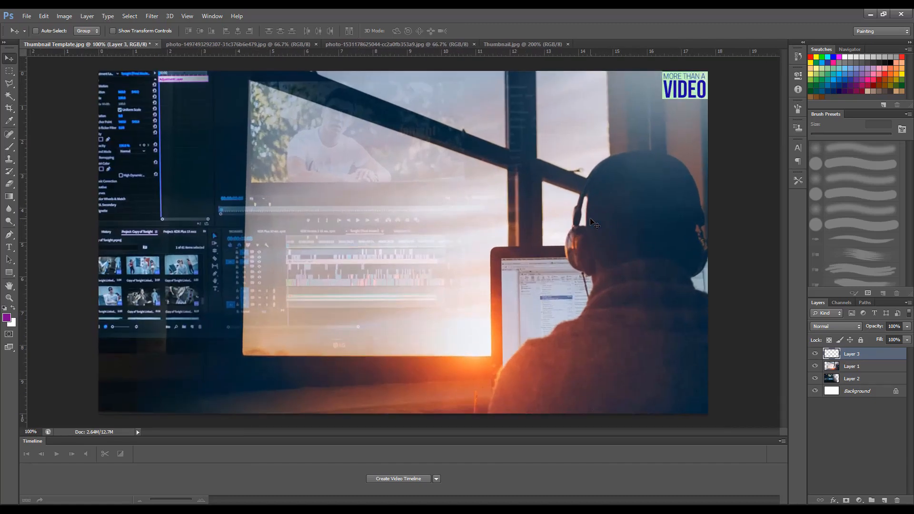
key(ctrl+minus)
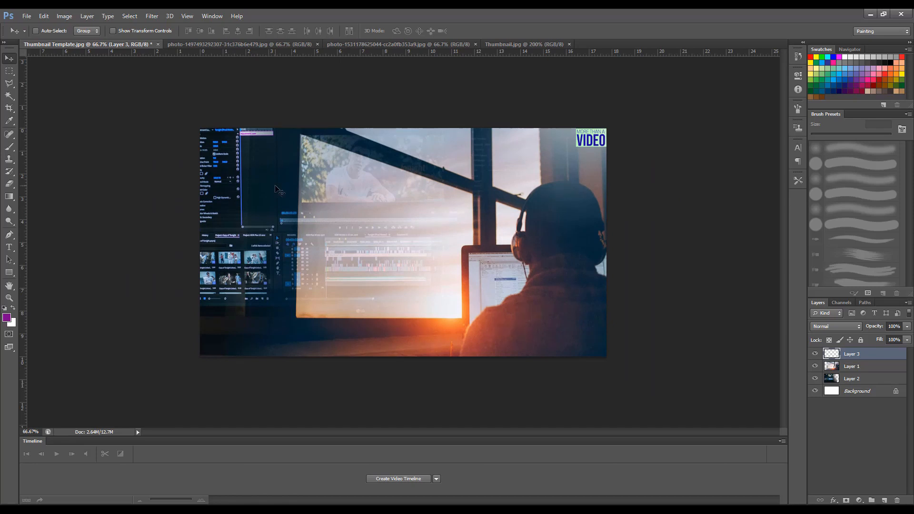
key(ctrl+t)
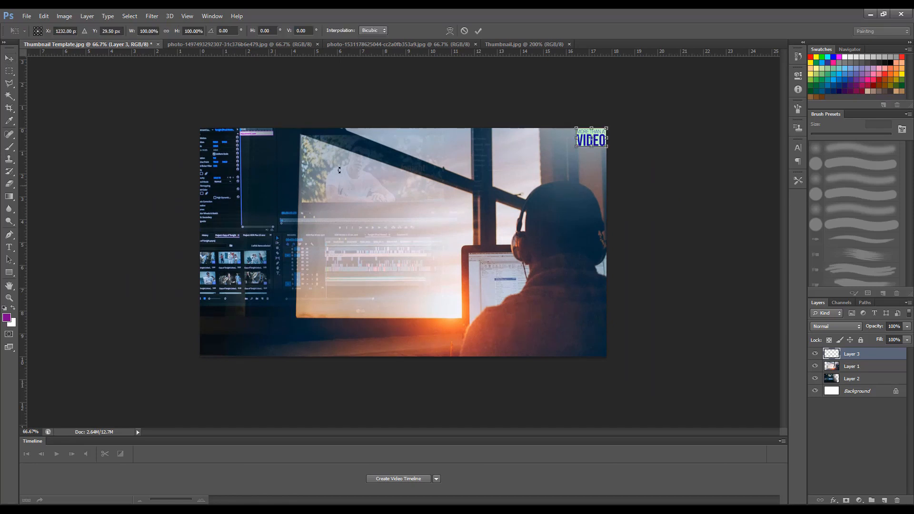
drag(574, 147, 571, 150)
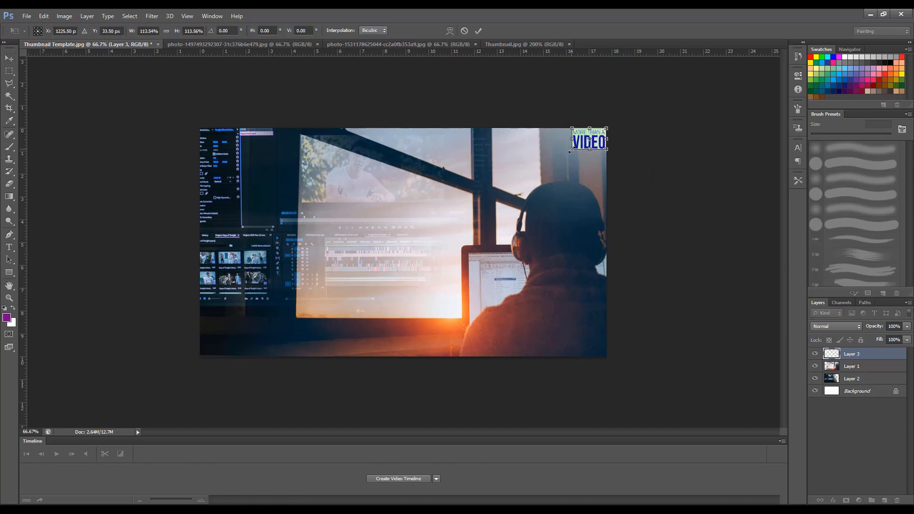
key(Return)
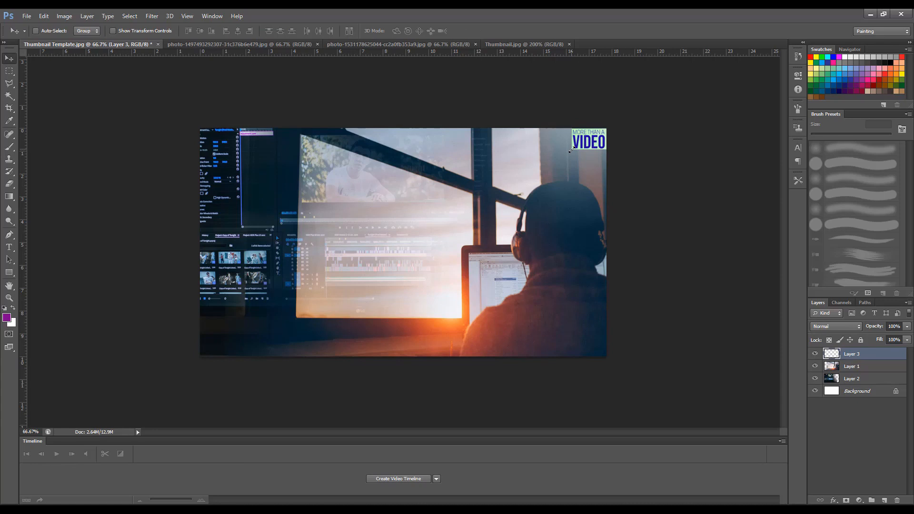
Create a new layer named Solid Color above the logo layer
key(m)
key(ctrl+shift+n)
text(Solid Color)
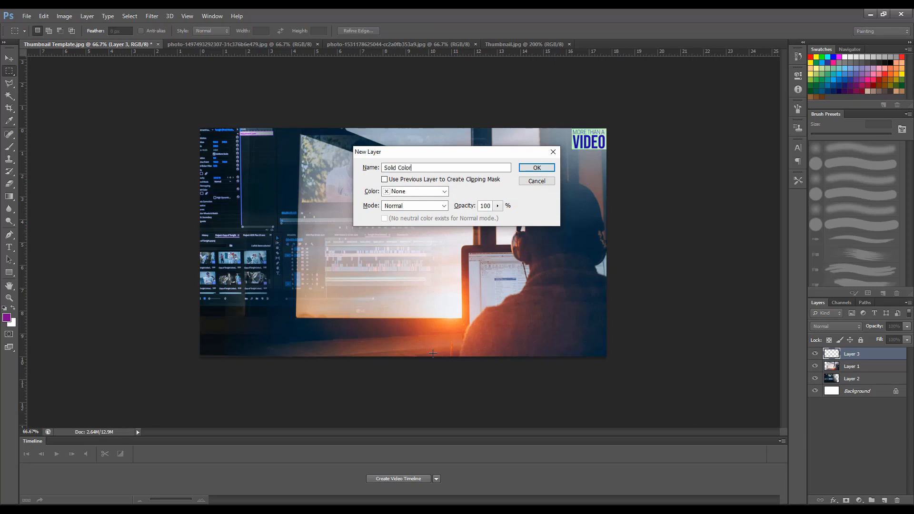
key(Return)
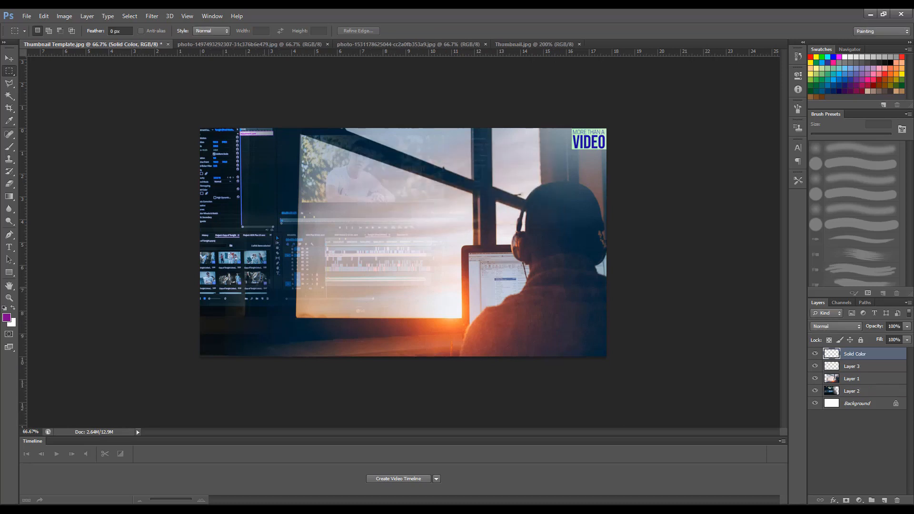
Select a rectangle about 15 by 2.6 in across the lower part of the canvas and fill it with red ff0000
mouse_move(234, 271)
mouse_down()
mouse_move(583, 330)
mouse_move(521, 174)
mouse_move(528, 319)
mouse_up()
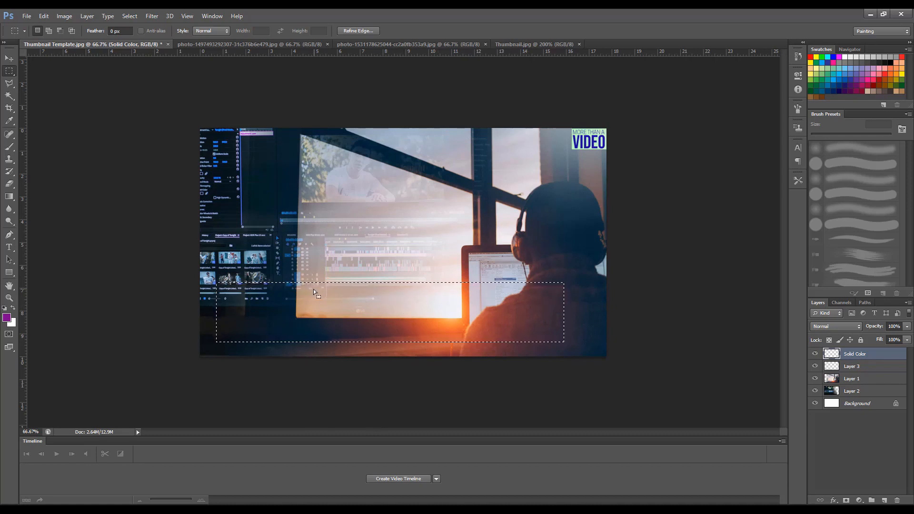
click(7, 317)
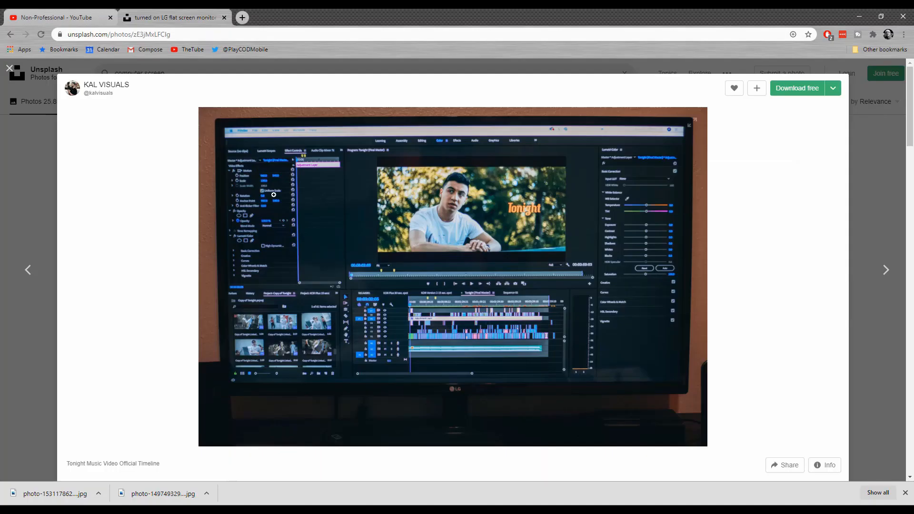
click(104, 12)
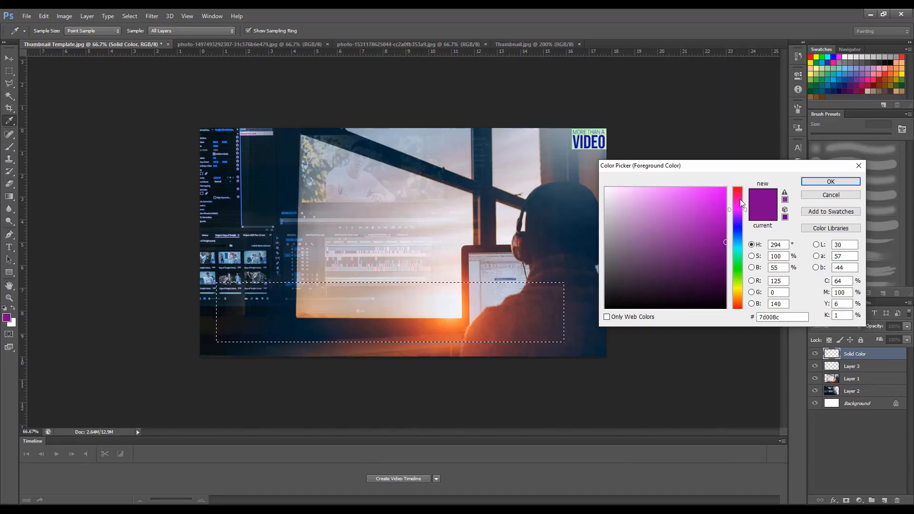
text(8c0000)
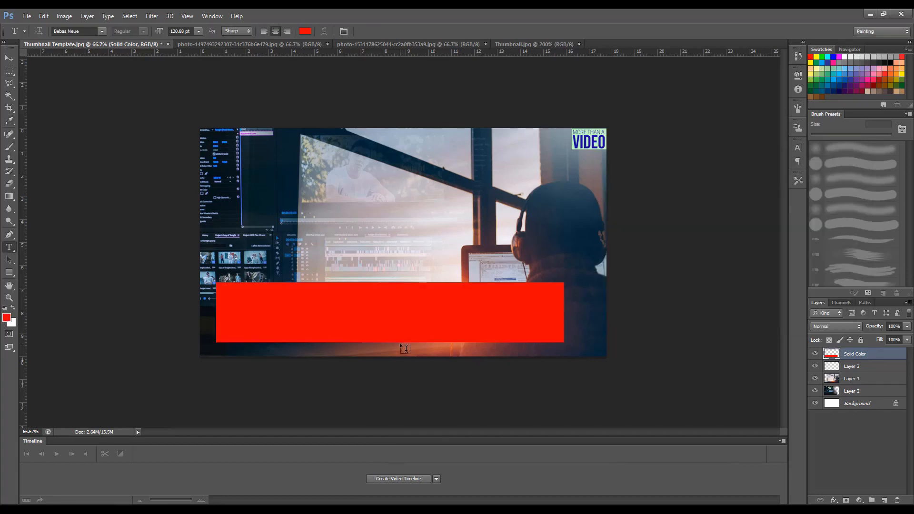
Add the title THE THUMBNAIL over the red bar in Bebas Neue at 120.88 pt, coloured white (ffffff)
click(243, 316)
text(TOP TIPS FOR BE)
key(ctrl+a)
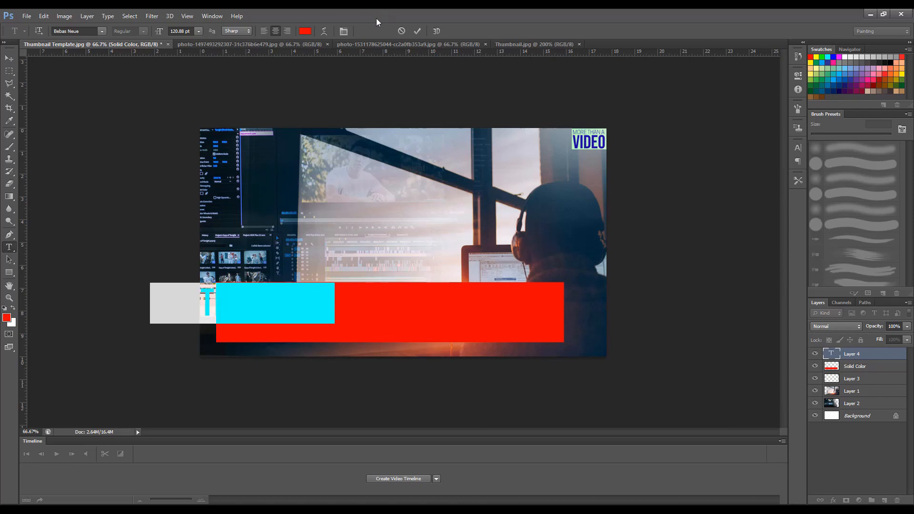
click(304, 31)
drag(610, 208, 606, 188)
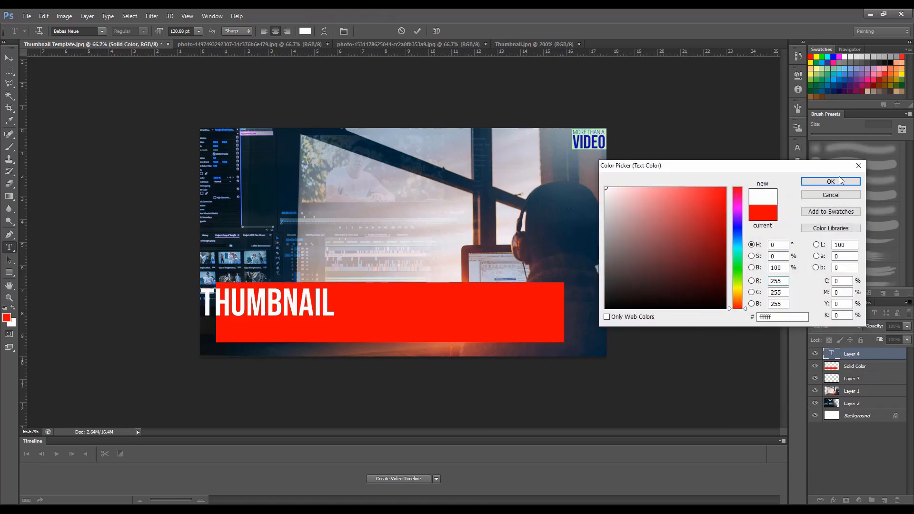
click(831, 182)
Delete the right end of the red bar on the Solid Color layer so it ends just past the title
click(855, 366)
key(m)
drag(420, 270, 553, 325)
key(Delete)
key(ctrl+d)
Nudge the THE THUMBNAIL text to the right until it is centred within the red bar
click(858, 354)
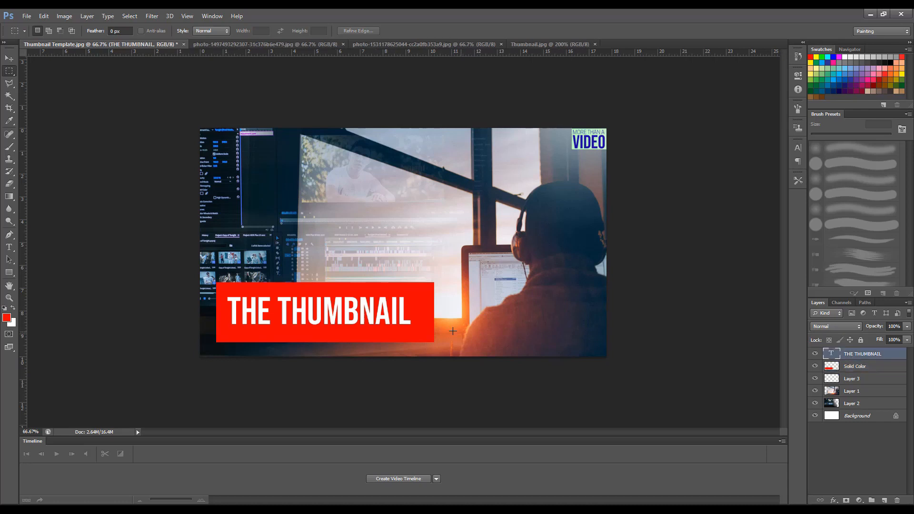
key(v)
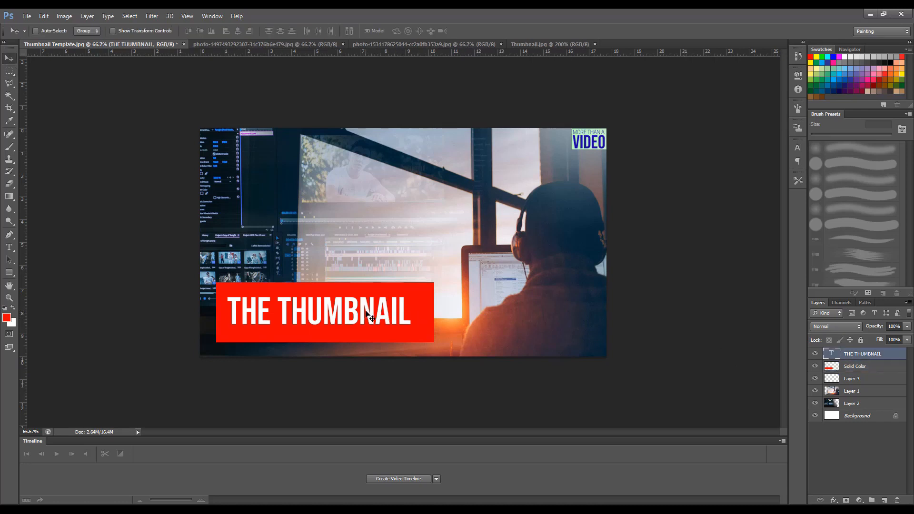
drag(366, 311, 364, 312)
key(Right)
key(Right)
key(Right)
key(Right)
key(Right)
key(Right)
key(Right)
key(Right)
key(Right)
key(Right)
key(Right)
key(Right)
key(Right)
key(Right)
key(Right)
key(Right)
key(Right)
key(Right)
key(Right)
key(Right)
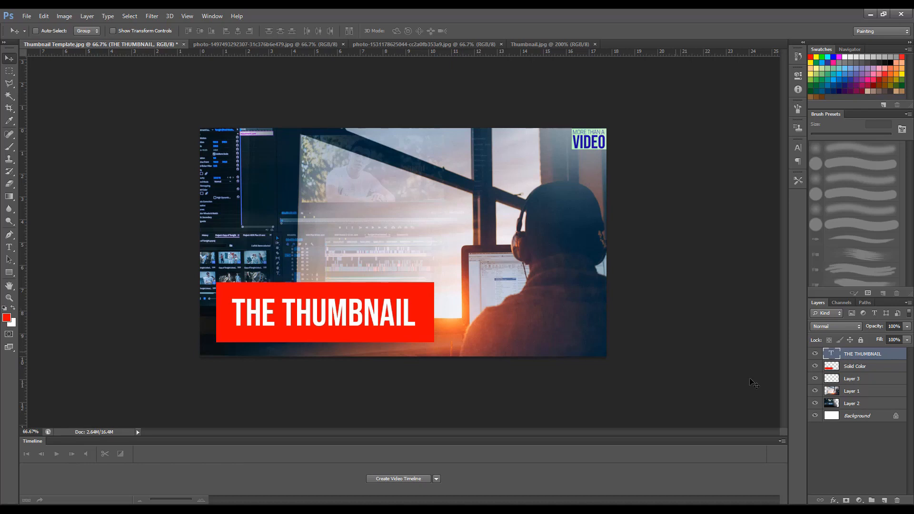
Select the red bar on the Solid Color layer and shade its left and upper edges using a 200 px brush in slightly darker red
click(852, 365)
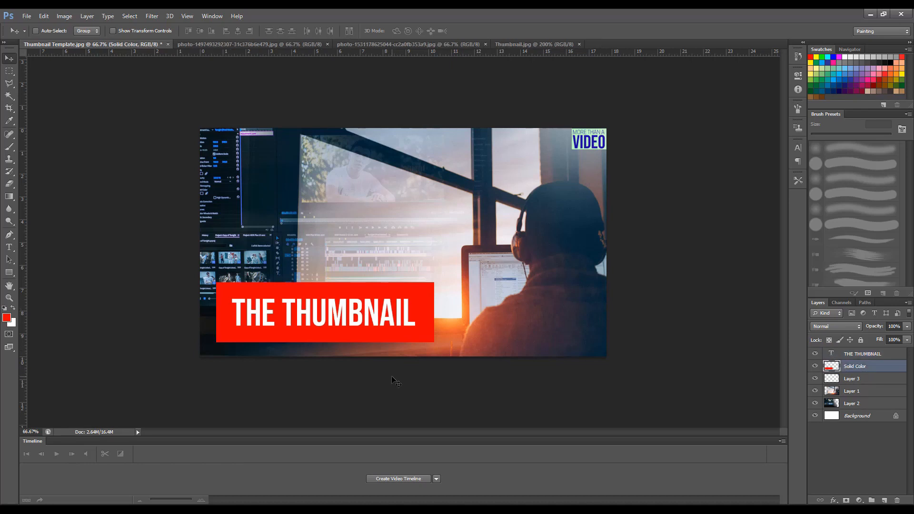
key(w)
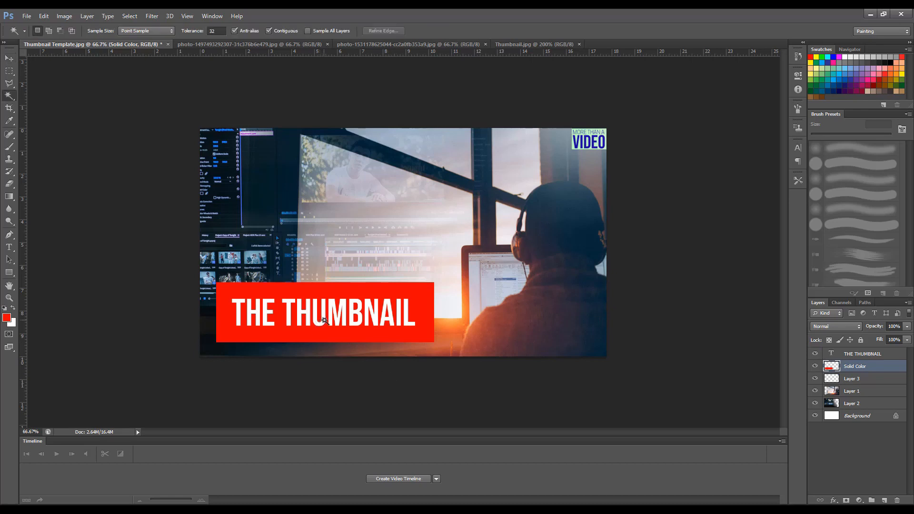
click(341, 293)
key(b)
click(7, 318)
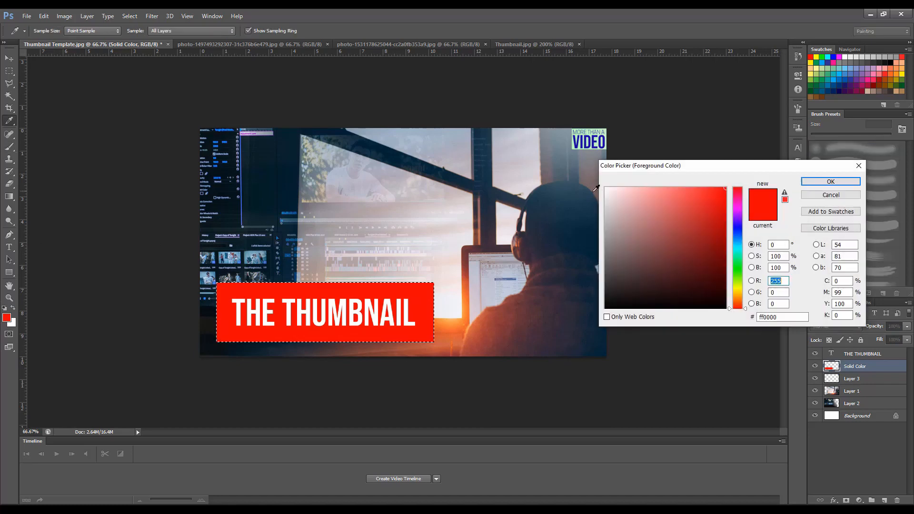
key(Return)
key(bracketleft)
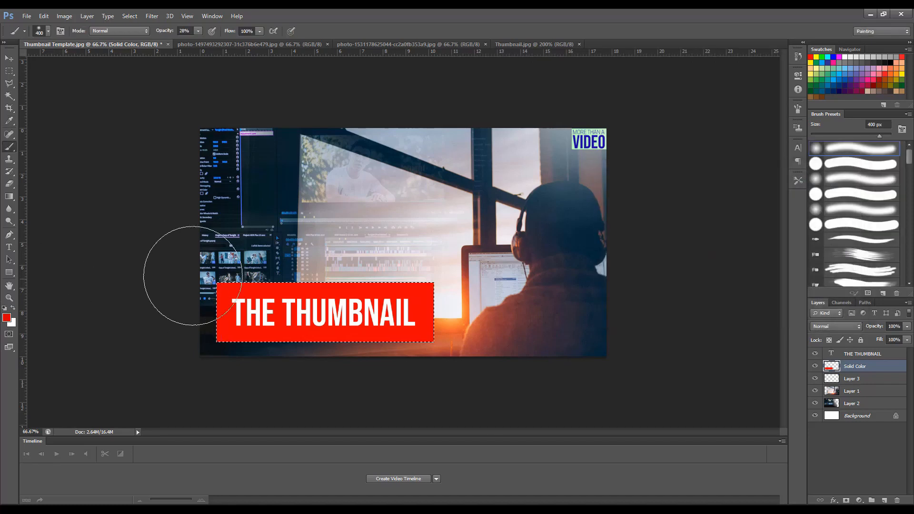
key(bracketleft)
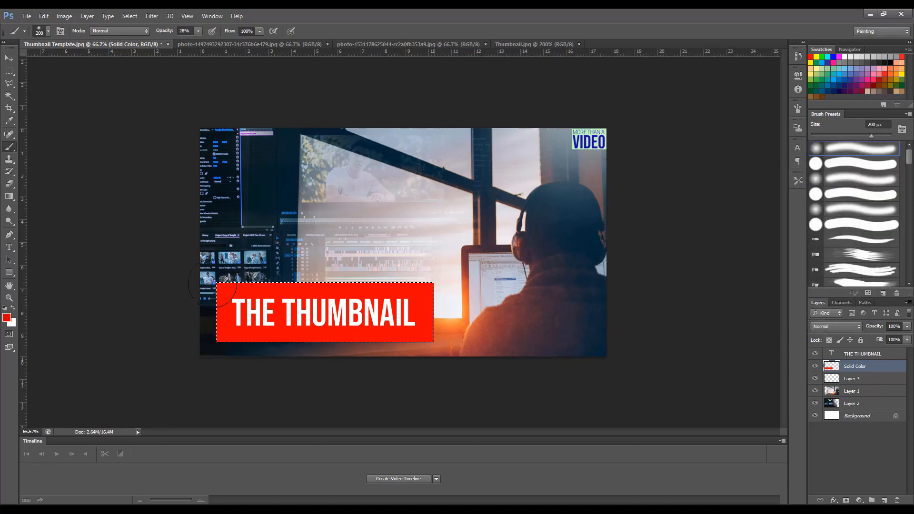
mouse_move(203, 335)
mouse_down()
mouse_move(443, 335)
mouse_move(435, 272)
mouse_move(289, 277)
mouse_up()
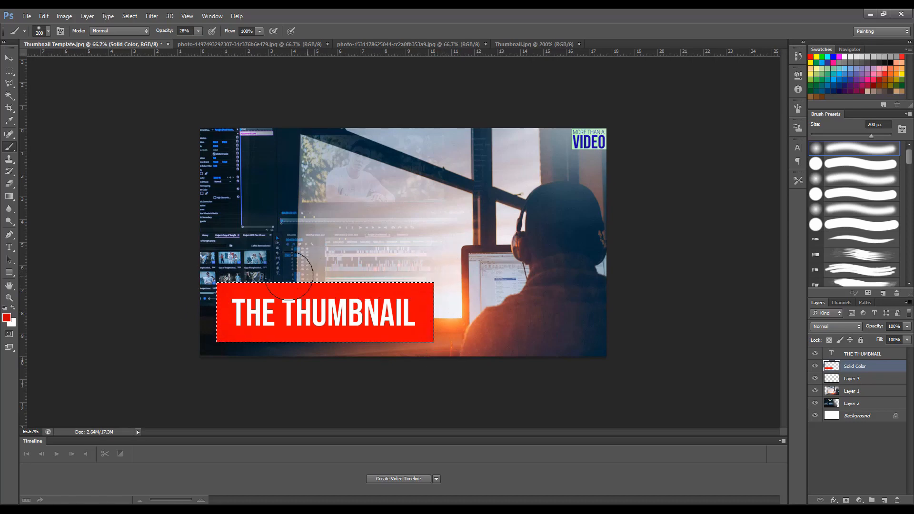
Set the foreground colour to dark red 7c0000, brush it along the red bar's edges and deselect the bar
click(6, 317)
text(120)
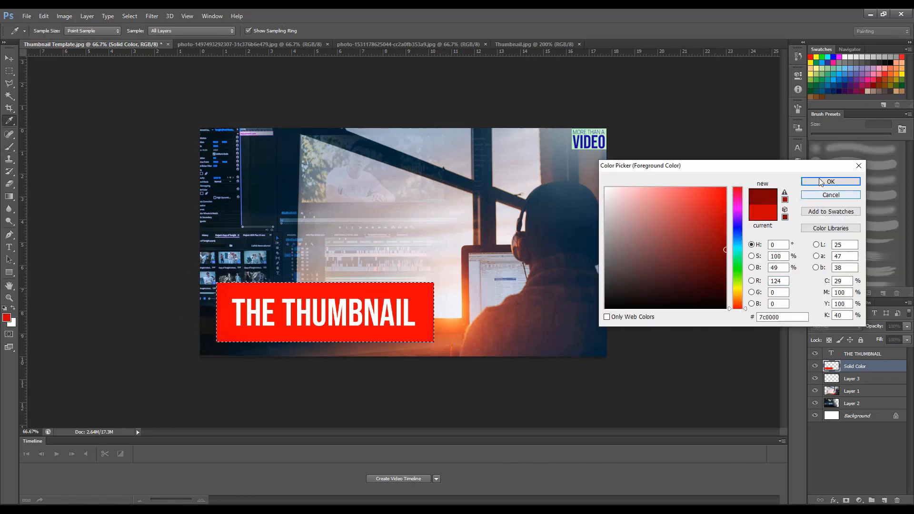
click(823, 181)
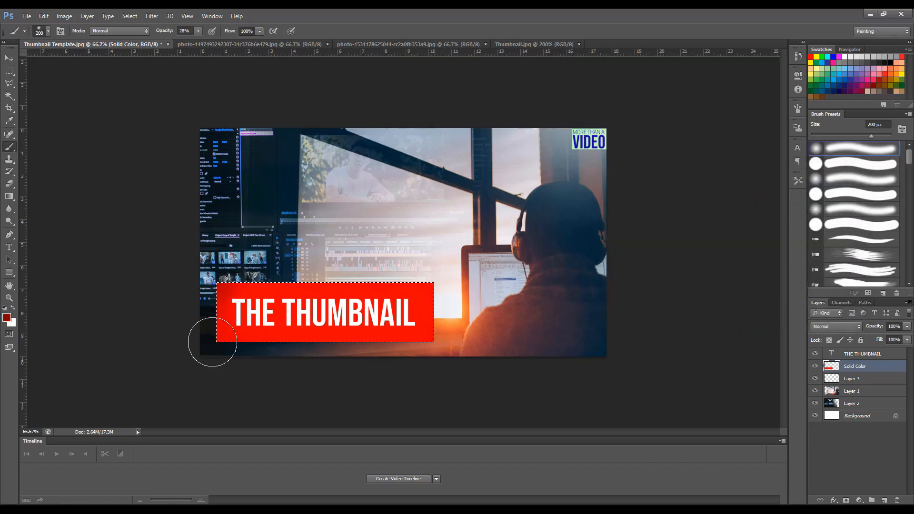
drag(438, 276, 161, 249)
key(m)
click(314, 254)
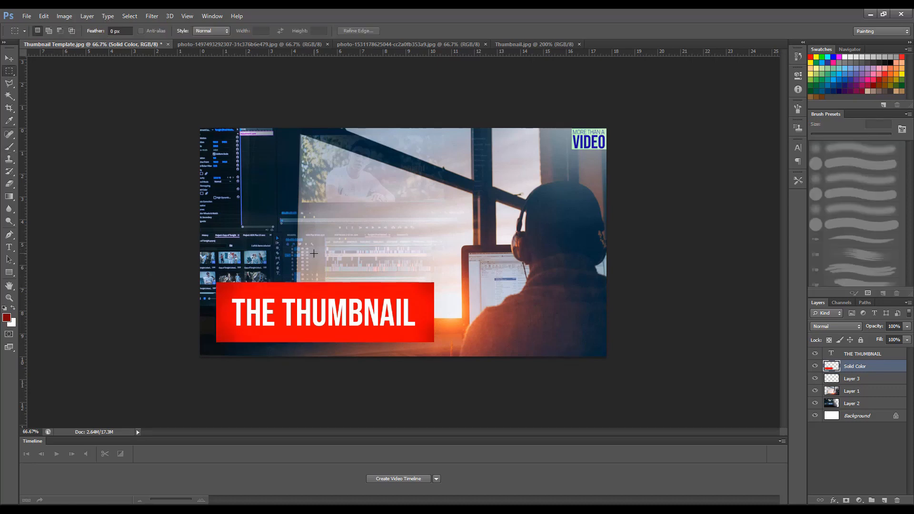
Reselect the red bar, shade its outer edges with the brush in darker red 5a0000, and deselect it
key(w)
click(313, 285)
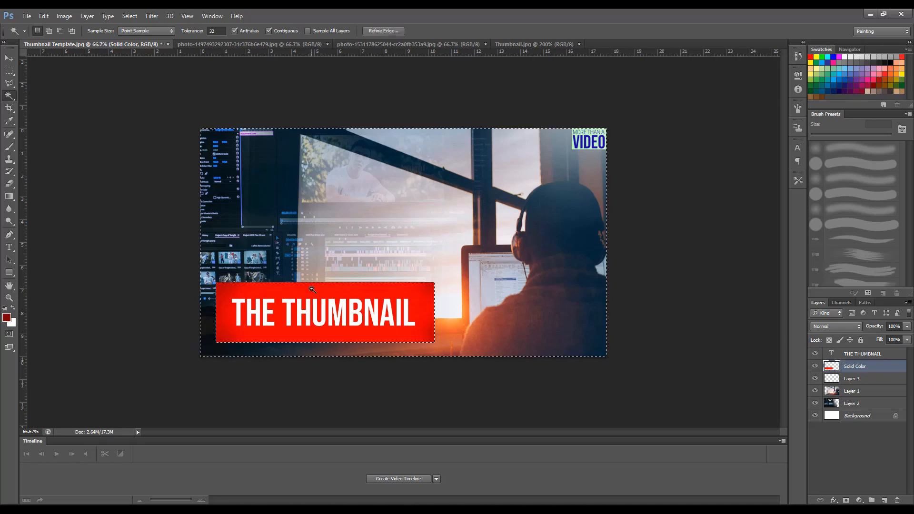
key(b)
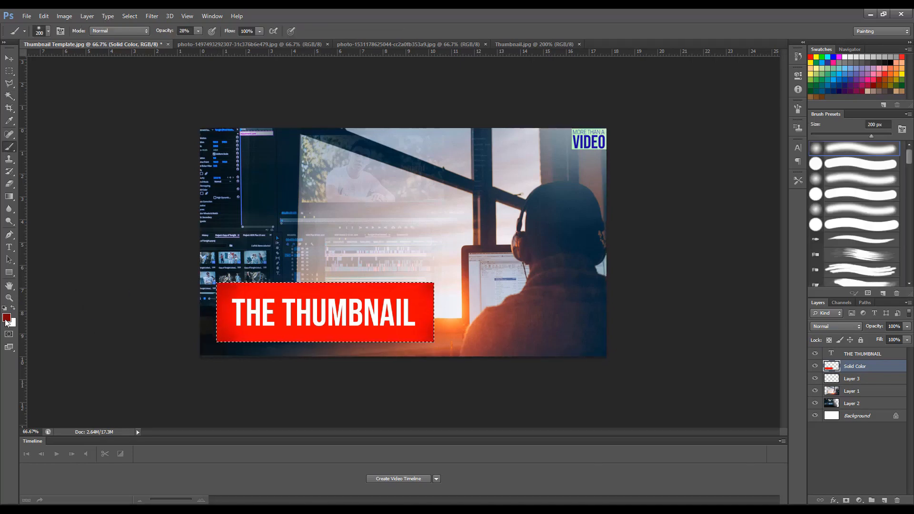
click(7, 318)
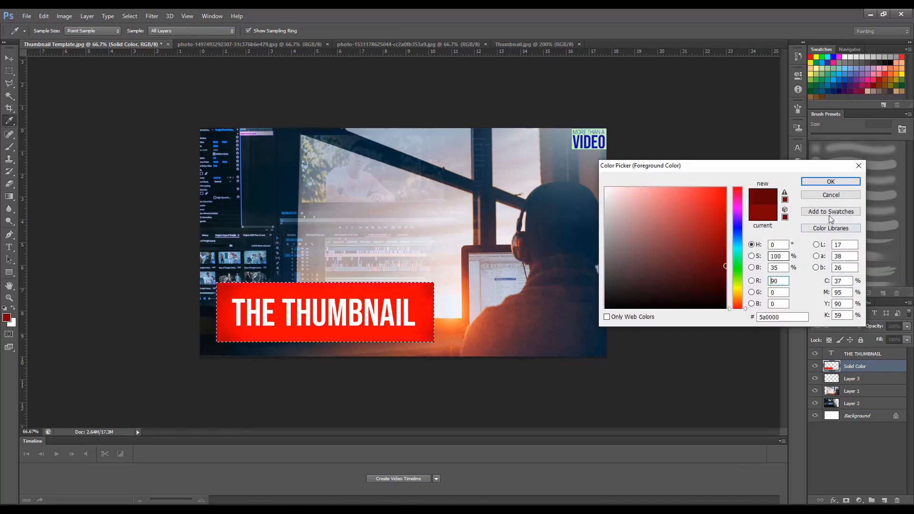
click(831, 181)
mouse_move(420, 282)
mouse_down()
mouse_move(215, 326)
mouse_move(214, 348)
mouse_move(313, 362)
mouse_move(449, 347)
mouse_up()
key(m)
key(ctrl+d)
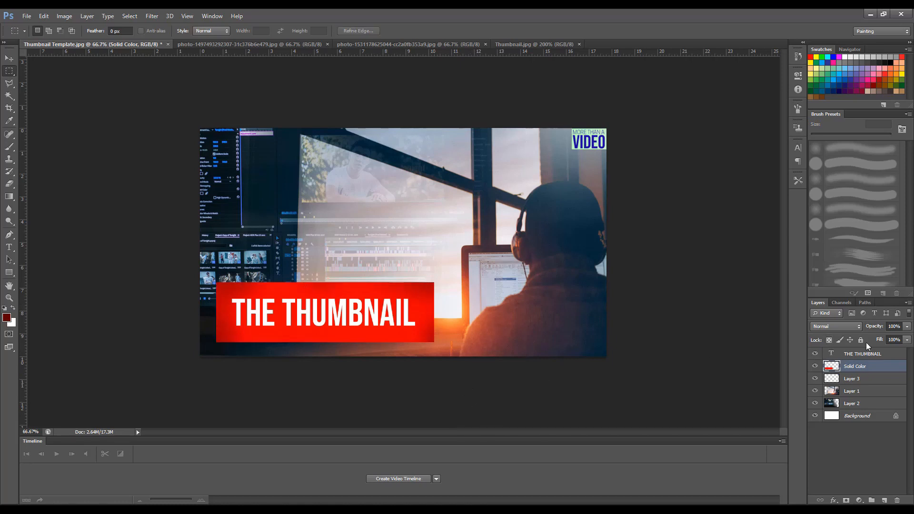
Apply a Hue/Saturation adjustment to the red bar, reducing saturation to about -17 and raising lightness slightly
click(65, 15)
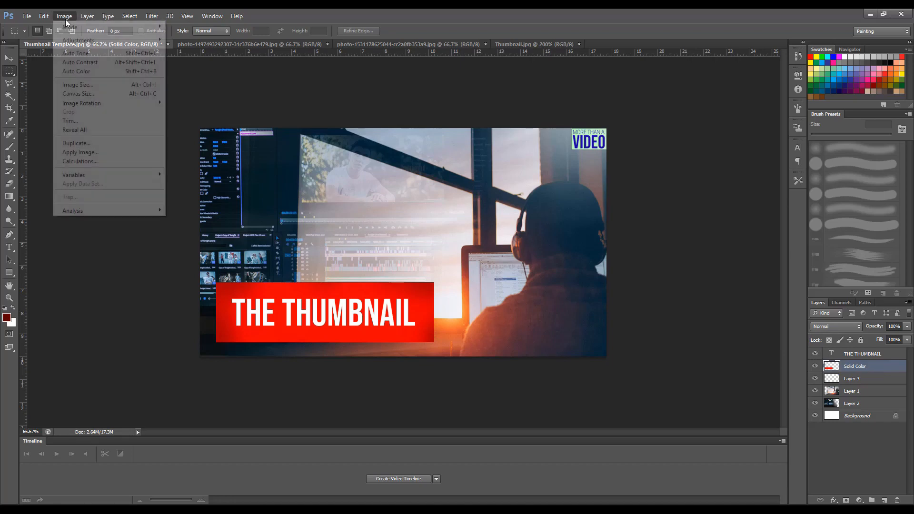
mouse_move(110, 41)
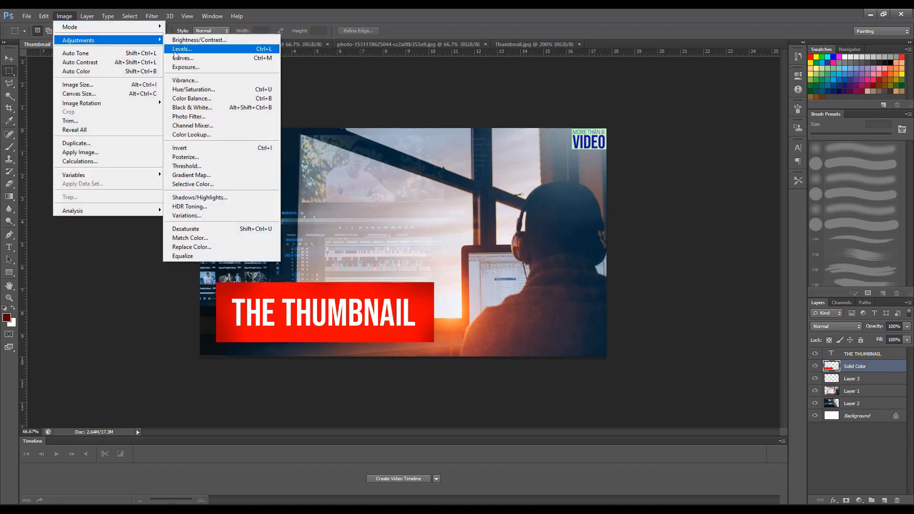
click(196, 90)
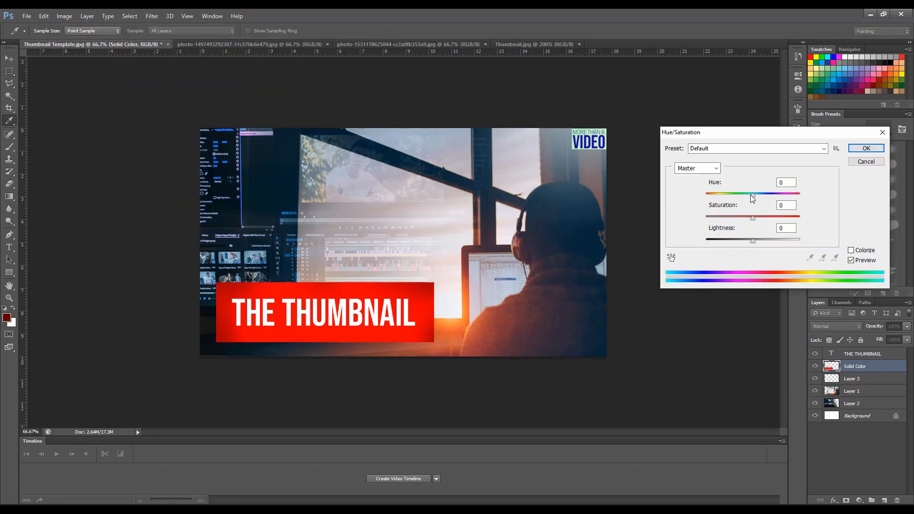
drag(754, 198, 758, 242)
click(752, 219)
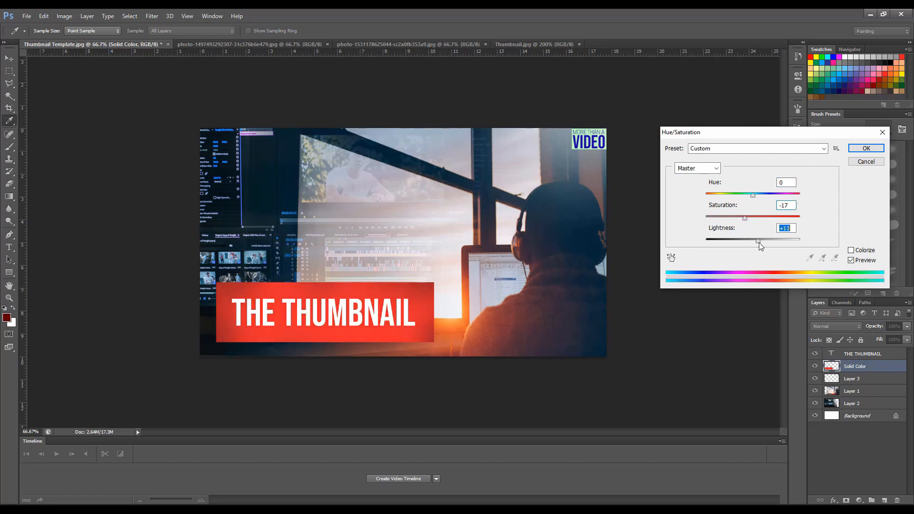
click(853, 148)
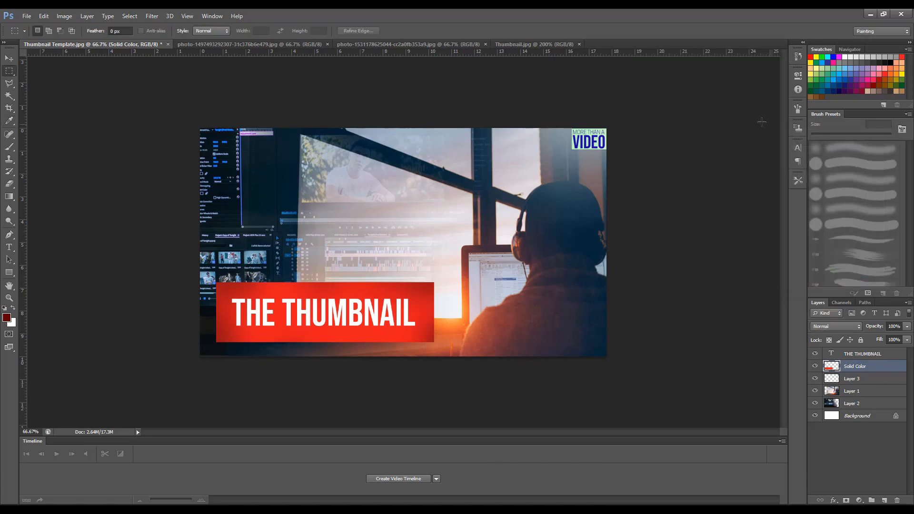
Add the text HOW TO MAKE COOL DESIGNS in Bebas Neue at 120.88 pt and place it along the canvas's upper edge
key(t)
click(338, 155)
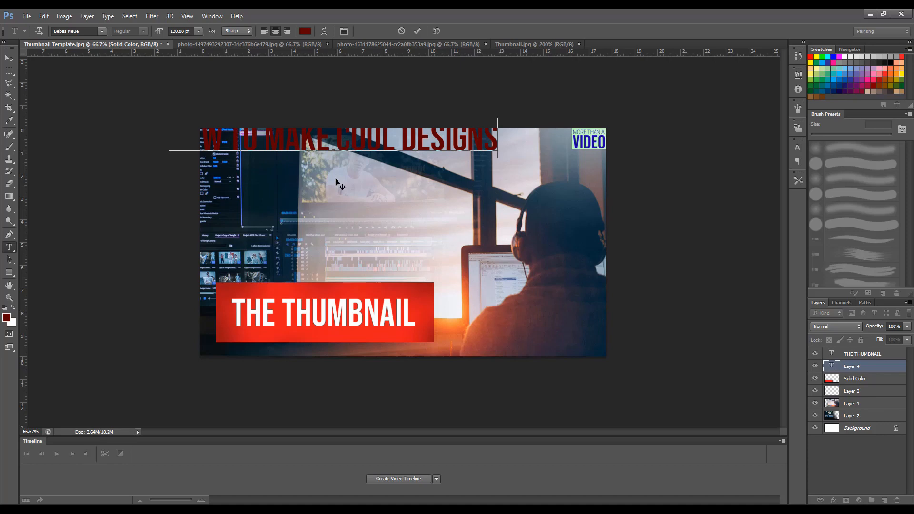
drag(336, 181, 403, 202)
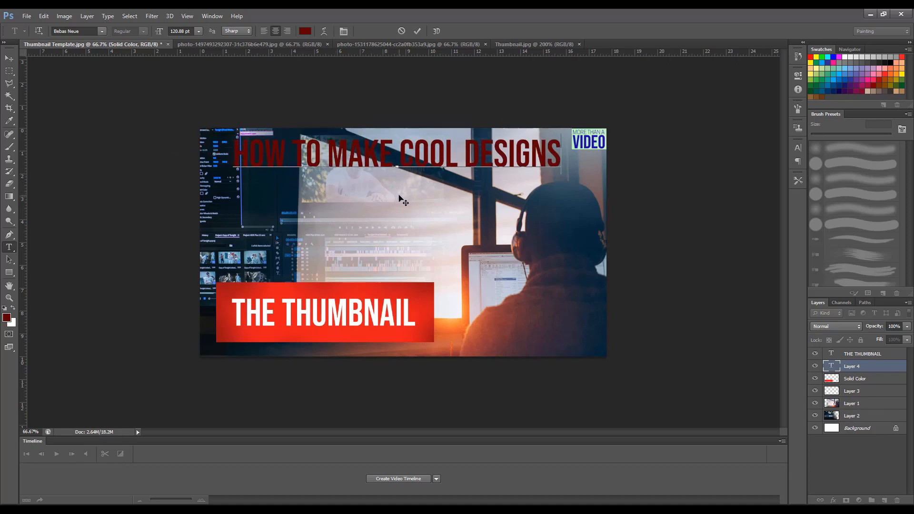
Colour the HOW TO MAKE COOL DESIGNS text white (ffffff), nudge it slightly into position and commit it
key(ctrl+a)
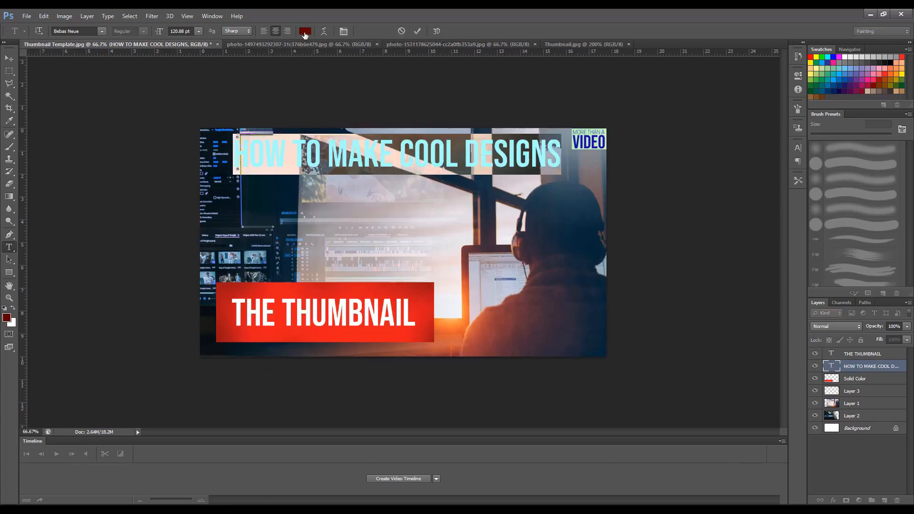
click(305, 32)
click(606, 189)
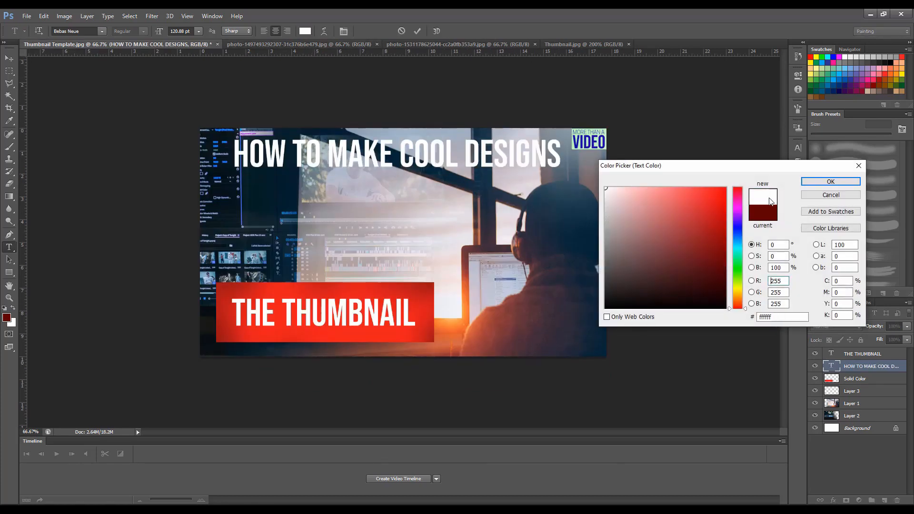
click(826, 183)
key(ctrl+h)
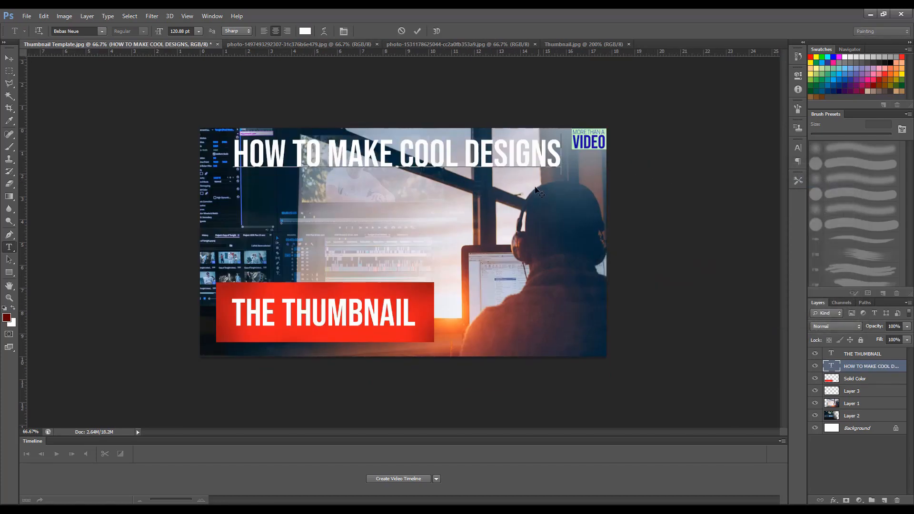
drag(536, 187, 536, 187)
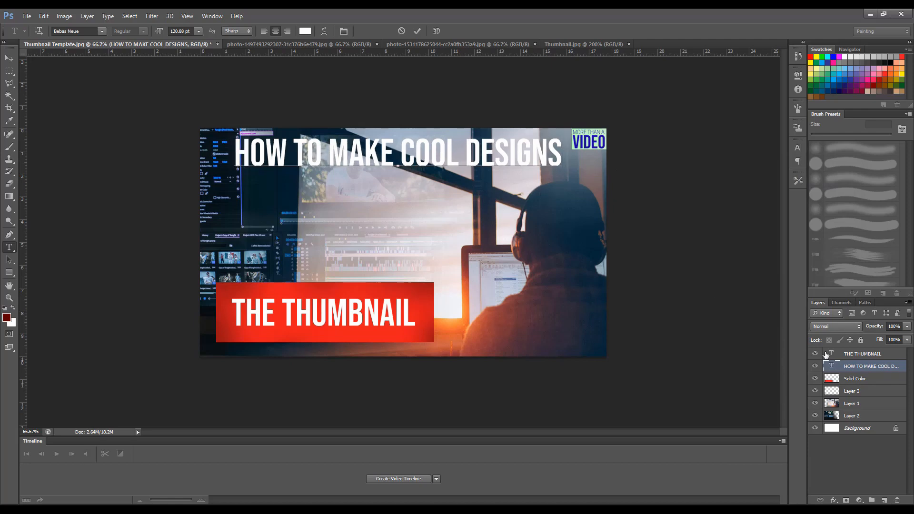
click(860, 379)
Add a drop shadow to the HOW TO MAKE COOL DESIGNS layer with Normal blend mode, 13 px size and a small spread
click(863, 369)
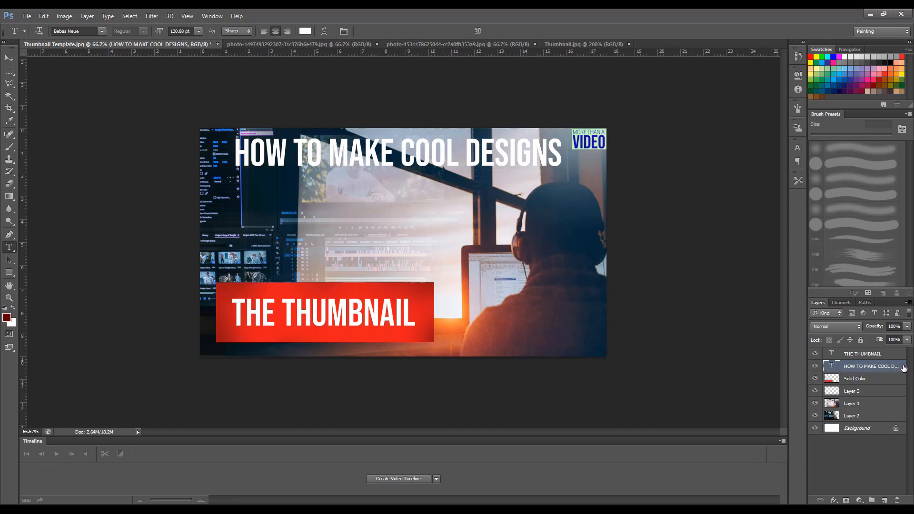
double_click(904, 368)
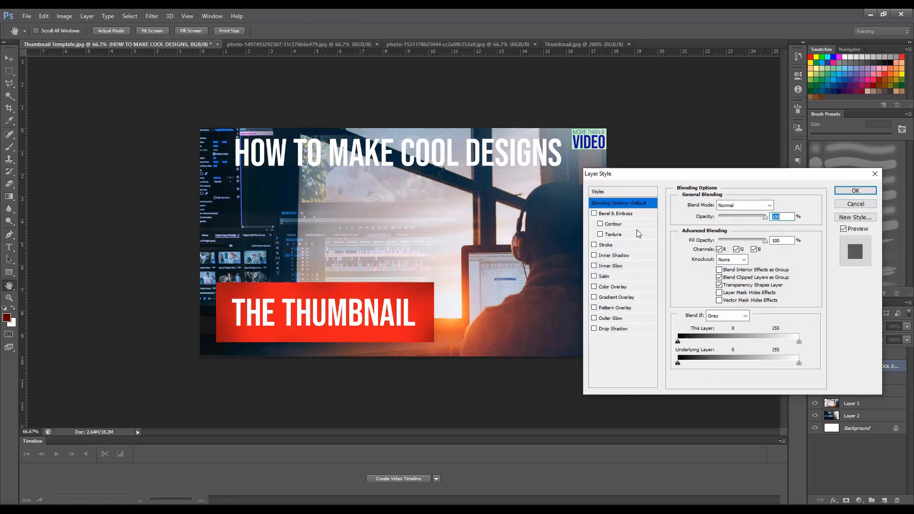
click(609, 328)
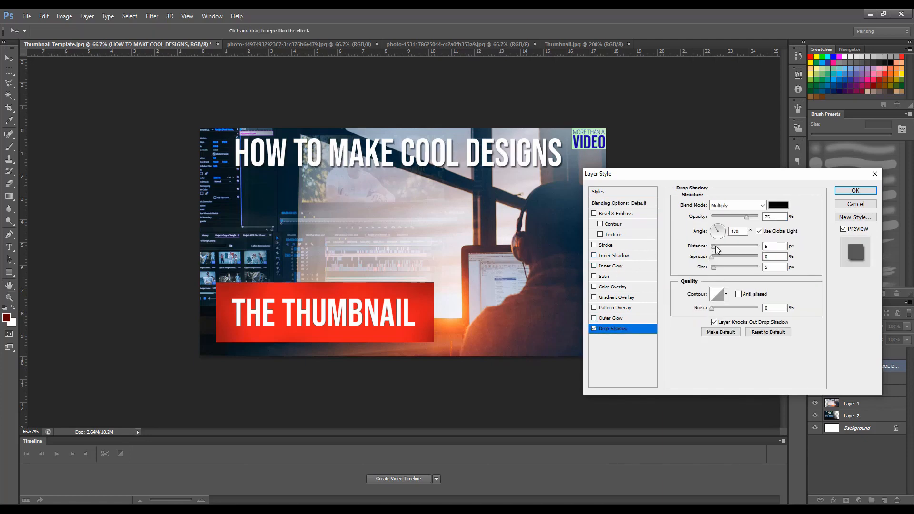
click(736, 205)
click(724, 213)
drag(714, 268, 715, 258)
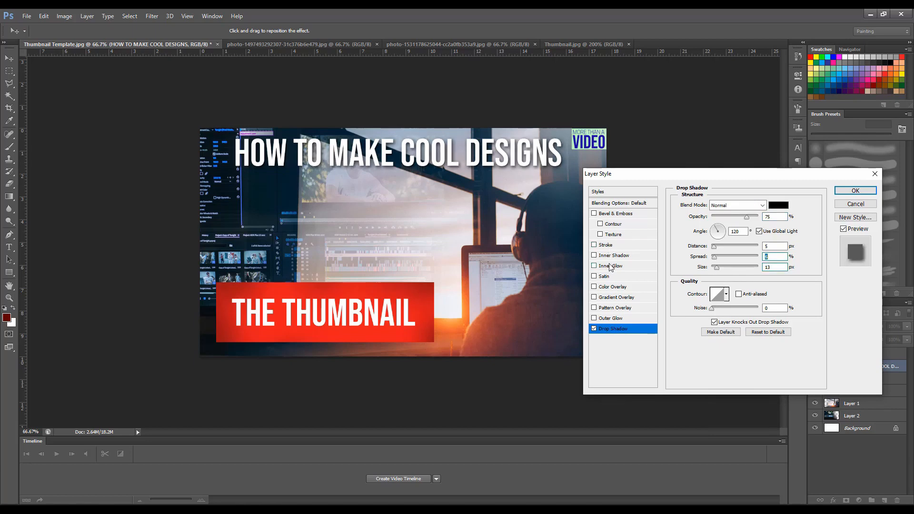
Add an outer glow to the HOW TO MAKE COOL DESIGNS layer with Normal blend mode and a slightly reduced size, and apply the layer style
click(613, 318)
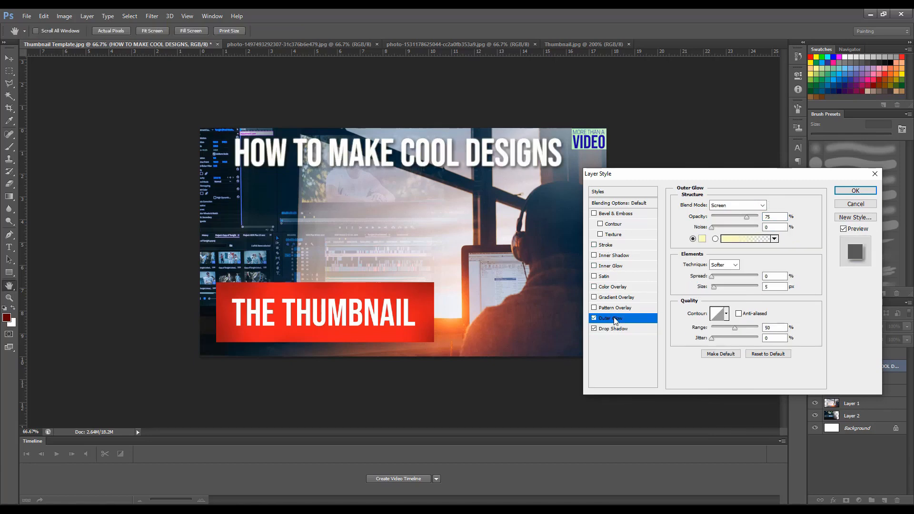
click(727, 206)
click(725, 206)
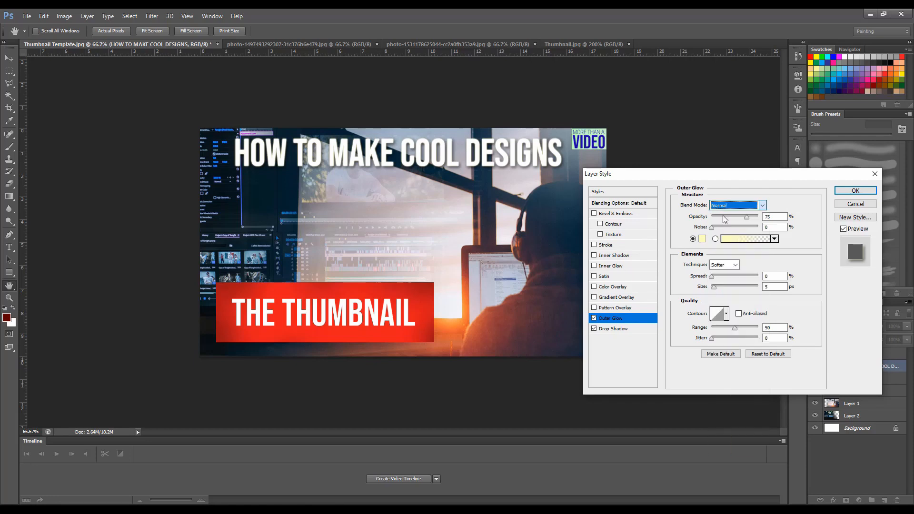
click(715, 288)
drag(715, 287, 714, 287)
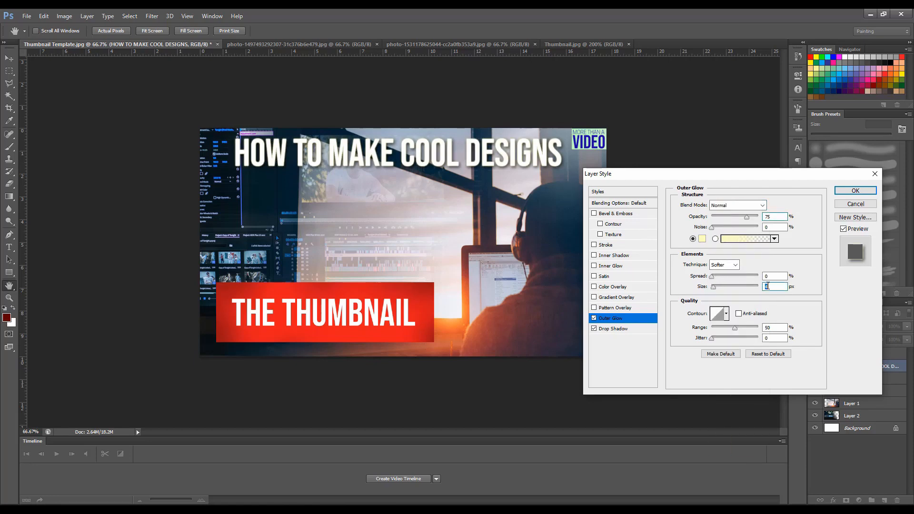
key(Return)
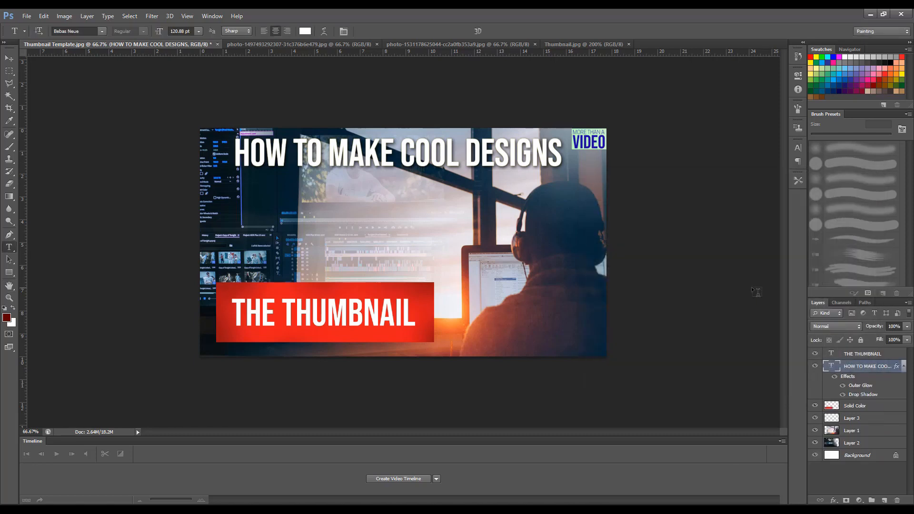
double_click(897, 371)
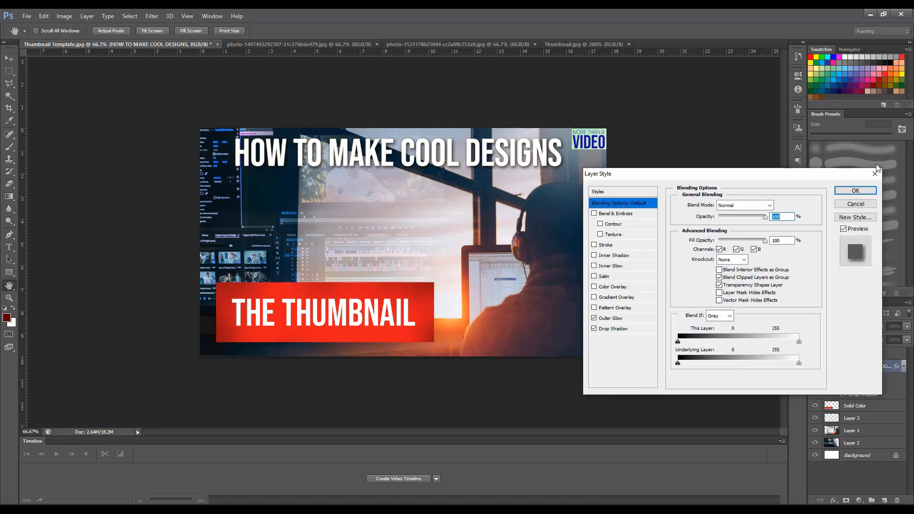
click(855, 190)
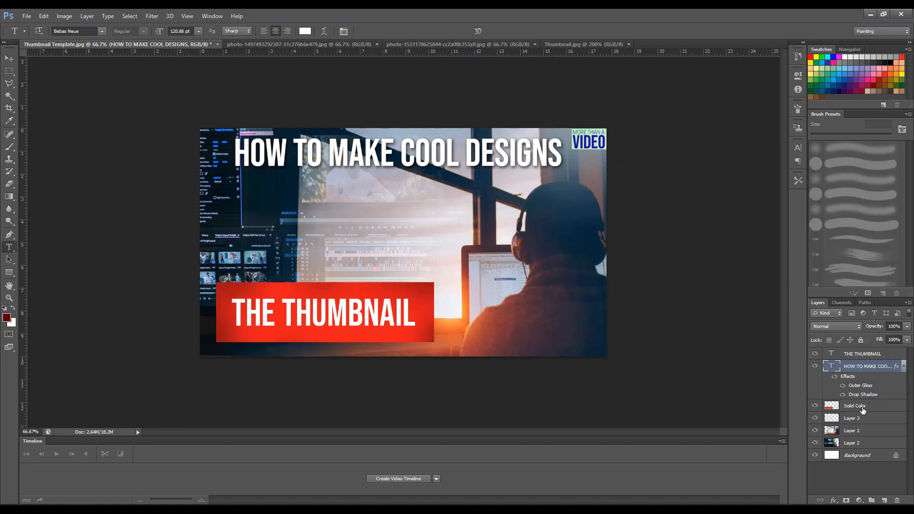
Soften the left side of the blended photo layers using a soft 250 px eraser at 10% opacity
click(864, 419)
click(861, 432)
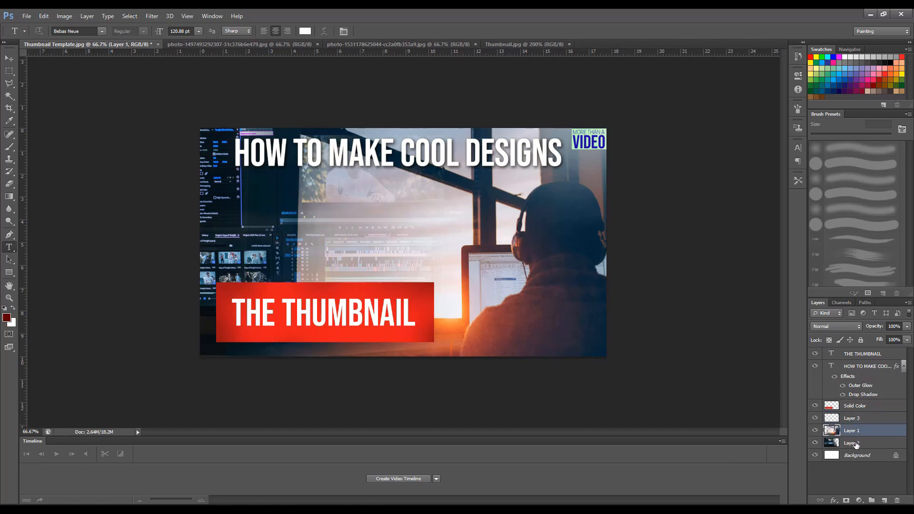
click(856, 445)
key(b)
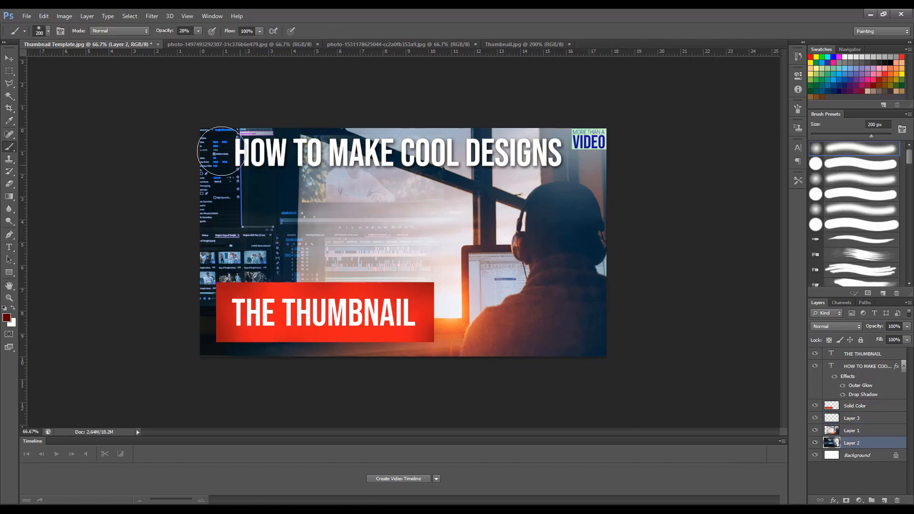
key(e)
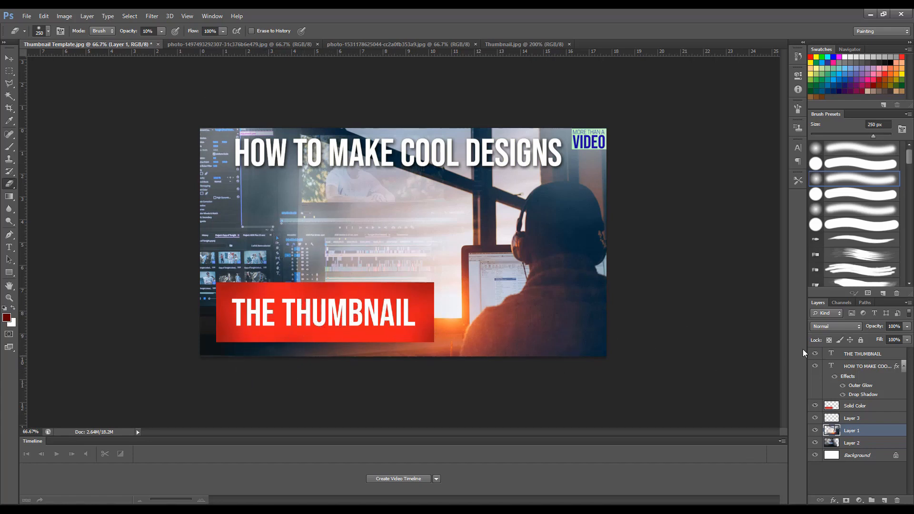
Enlarge the red title bar up and to the right, with the THE THUMBNAIL text scaled to 145.72 pt
click(856, 406)
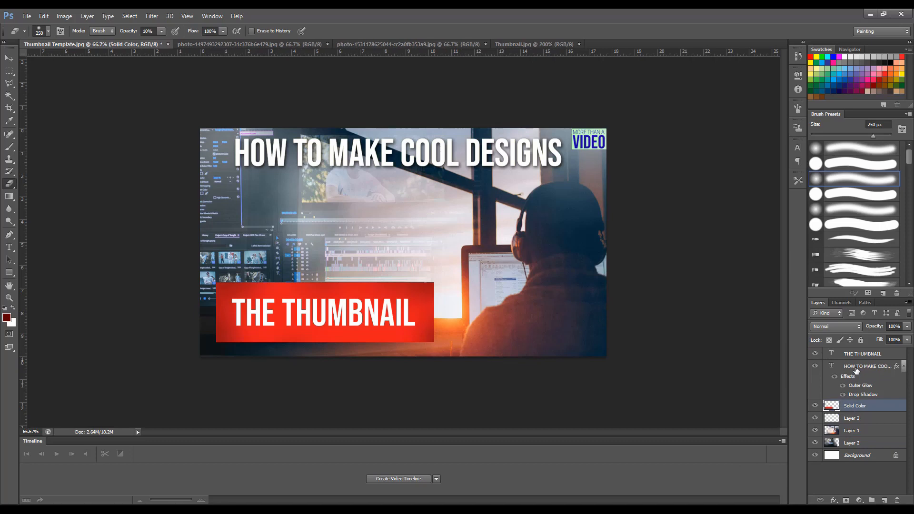
key(ctrl+t)
drag(439, 280, 460, 275)
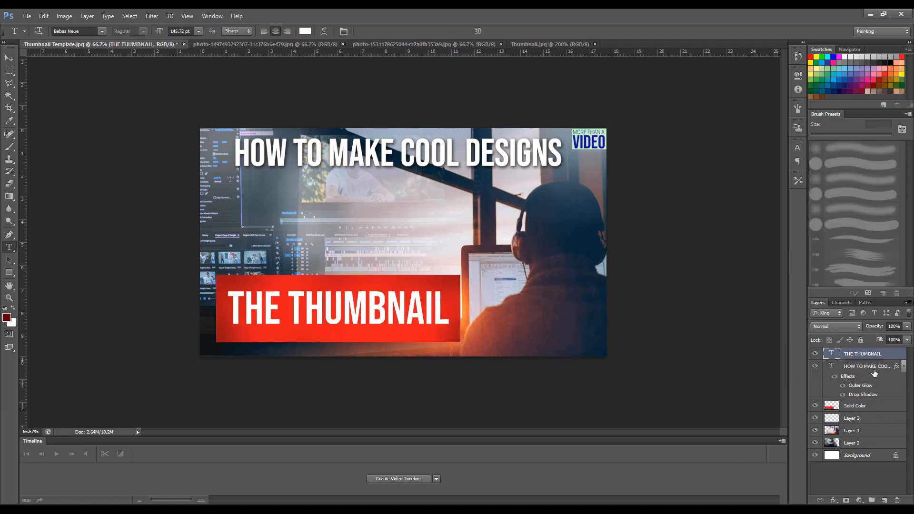
Scale the HOW TO MAKE COOL DESIGNS text to about 72% and place it near the canvas's upper edge, beside the logo
click(872, 369)
key(ctrl+t)
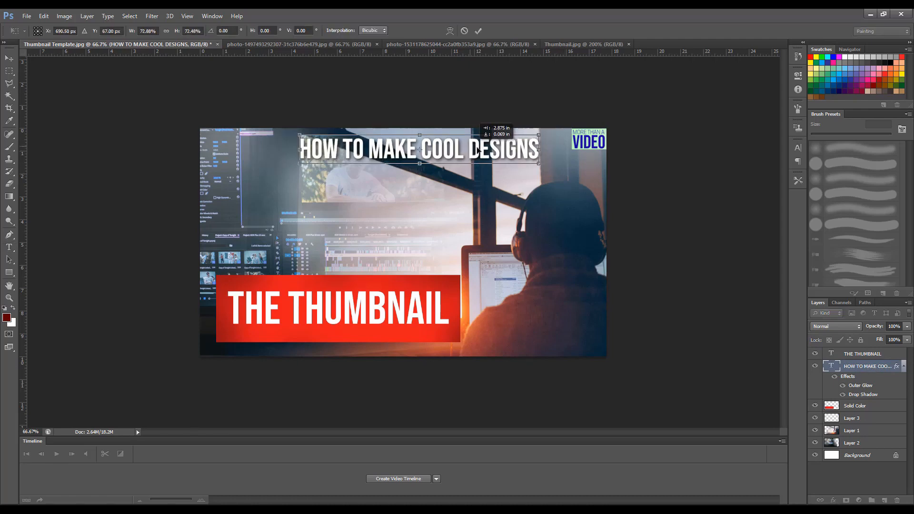
drag(477, 149, 483, 152)
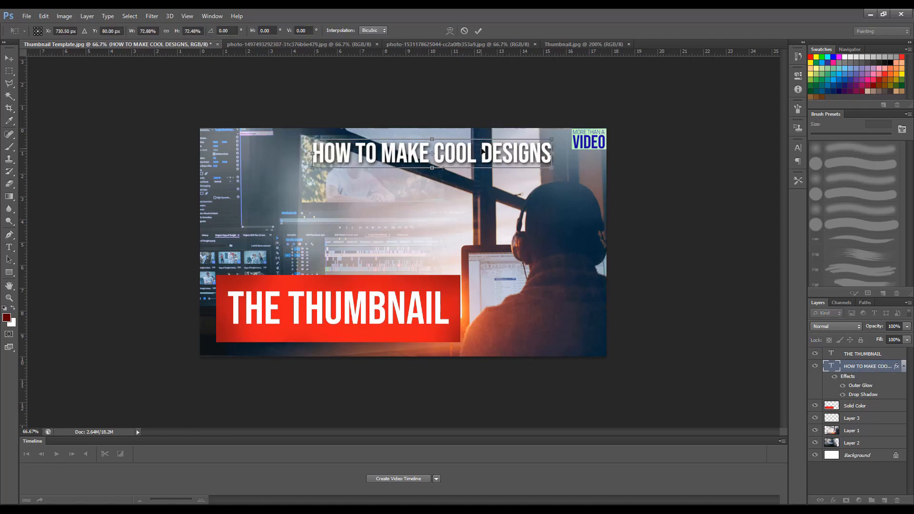
key(Return)
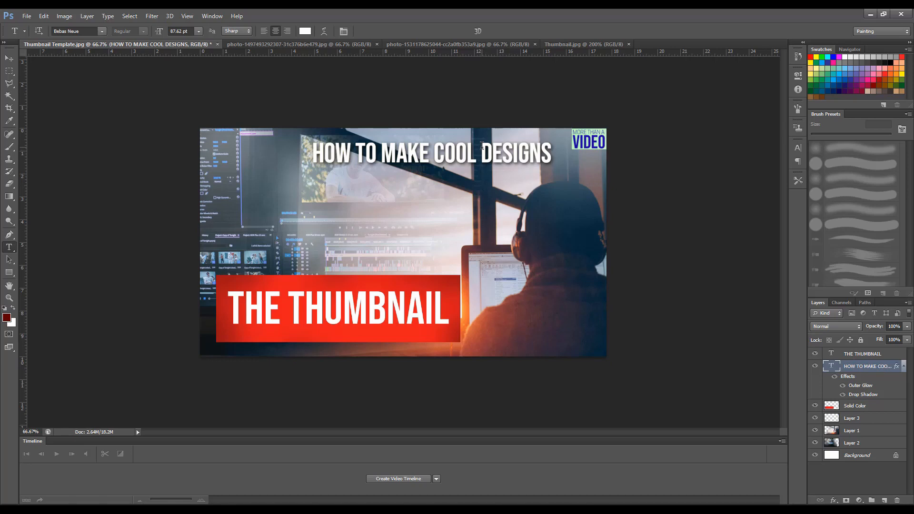
Examine the thumbnail's image quality up close and its title legibility at a small 25% view
key(ctrl+plus)
key(ctrl+plus)
key(ctrl+plus)
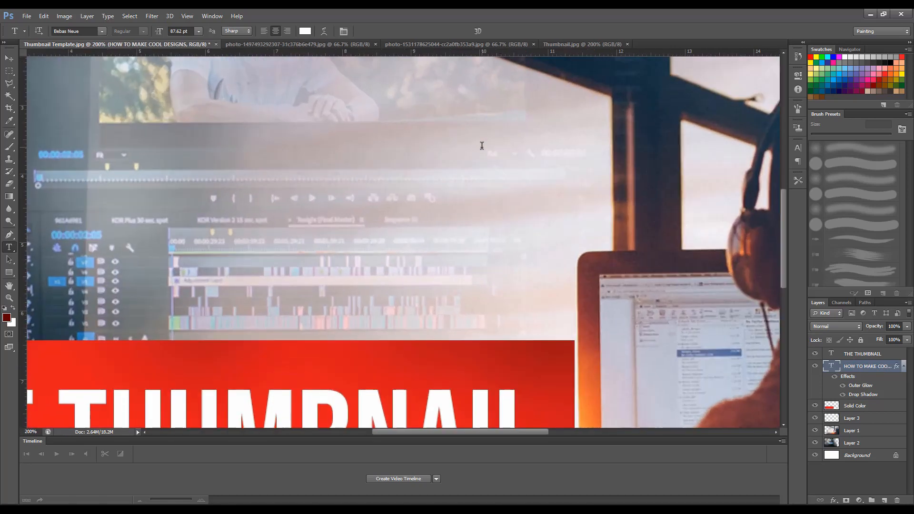
key(ctrl+minus)
key(ctrl+minus)
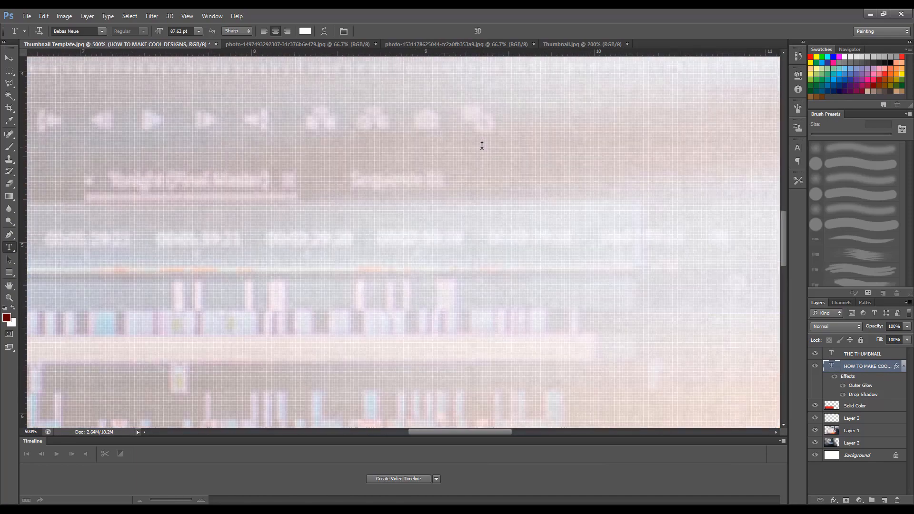
key(ctrl+minus)
key(ctrl+minus)
key(ctrl+minus)
key(ctrl+minus)
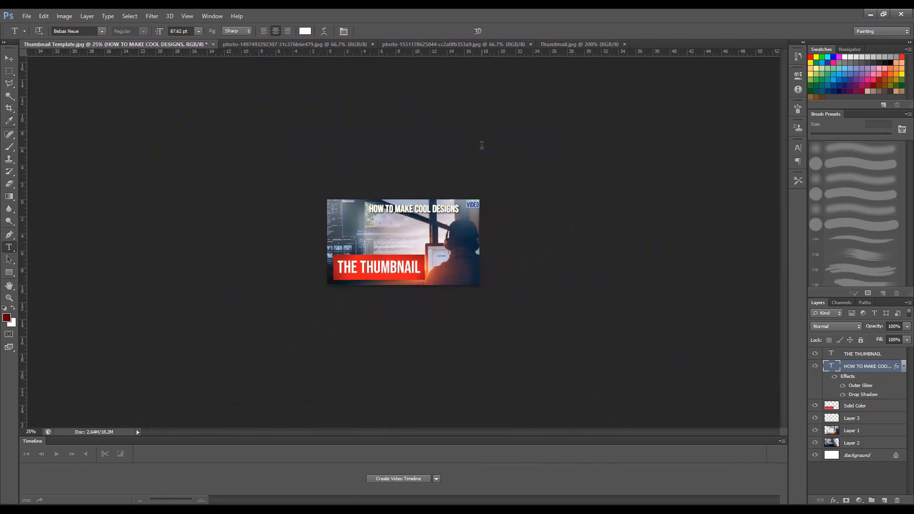
key(ctrl+plus)
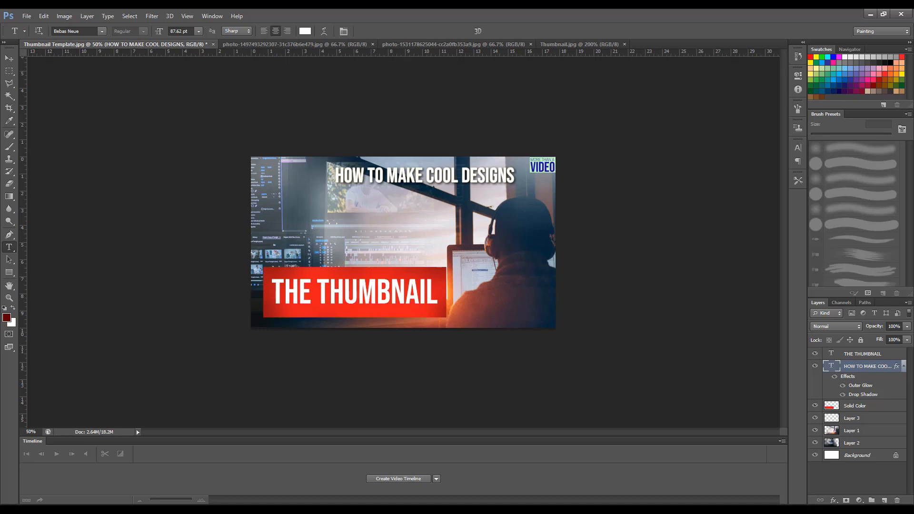
click(874, 408)
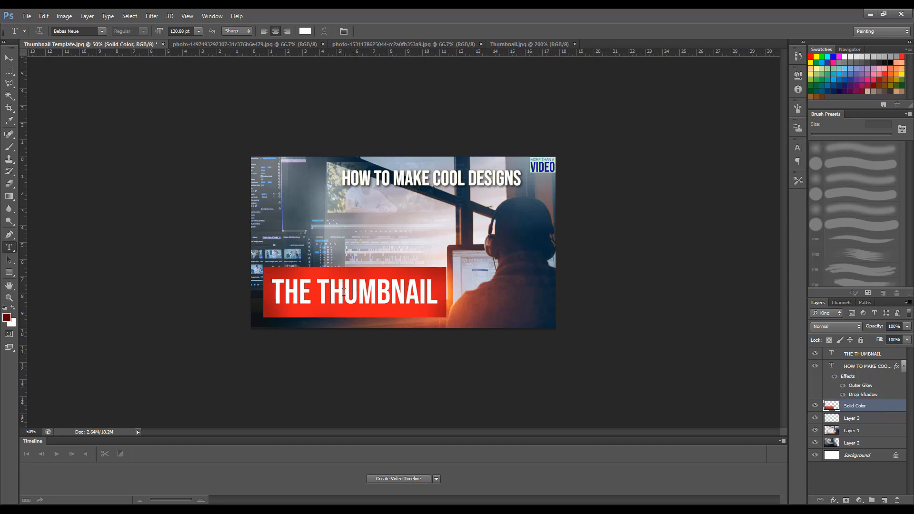
click(344, 292)
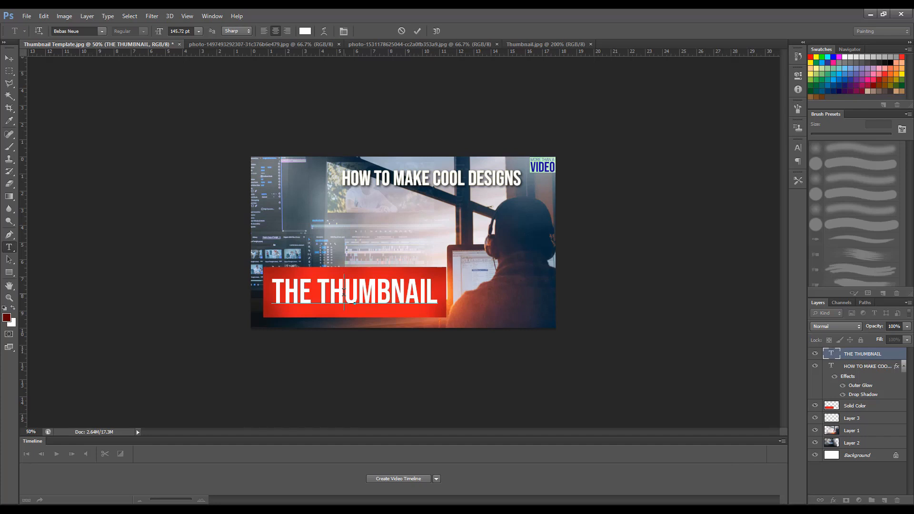
click(864, 410)
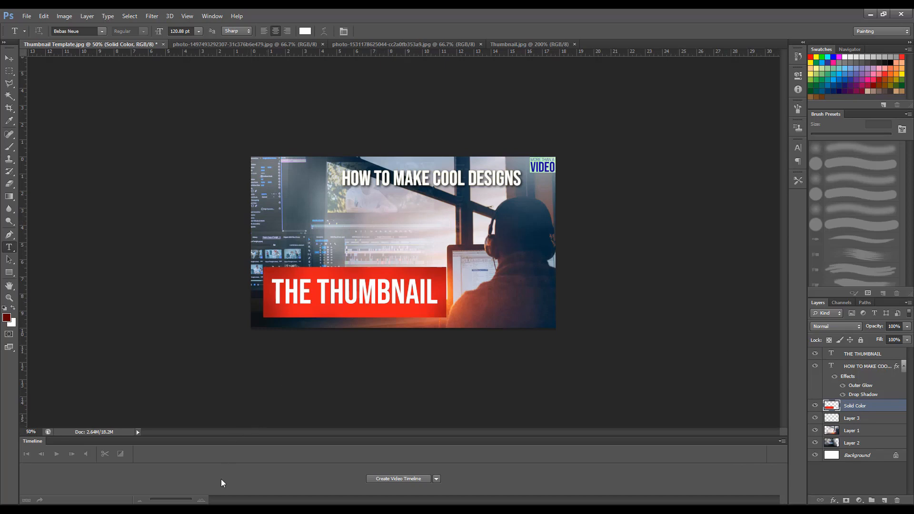
Switch to Chrome, close the open Unsplash photo and browse the editing photo results
click(252, 509)
click(215, 13)
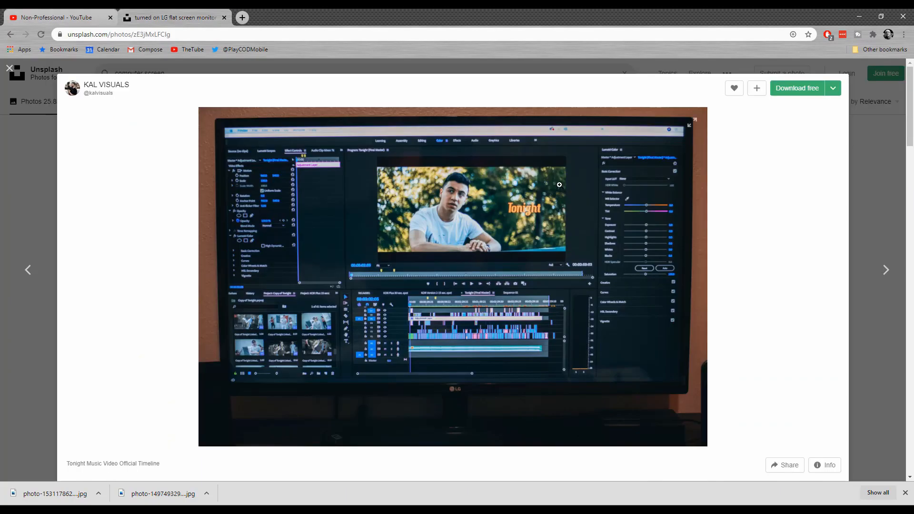
click(634, 62)
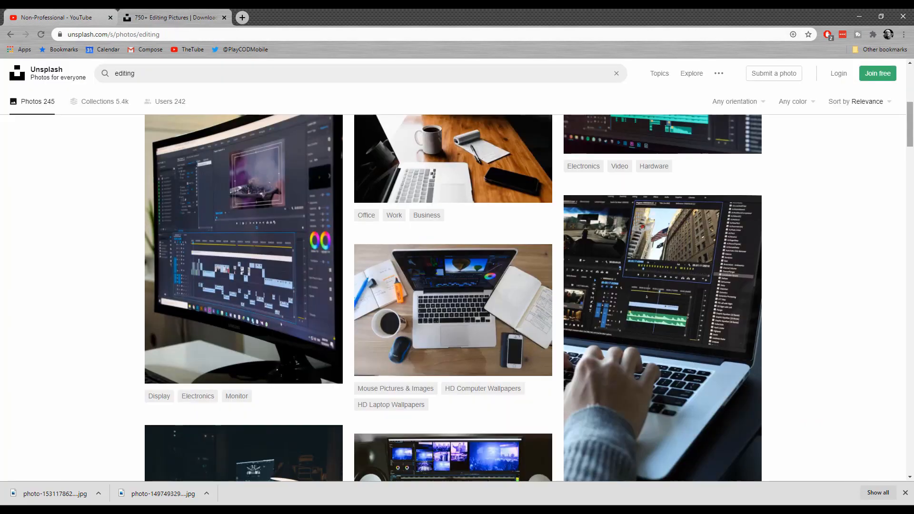
scroll(911, 138, up, 5)
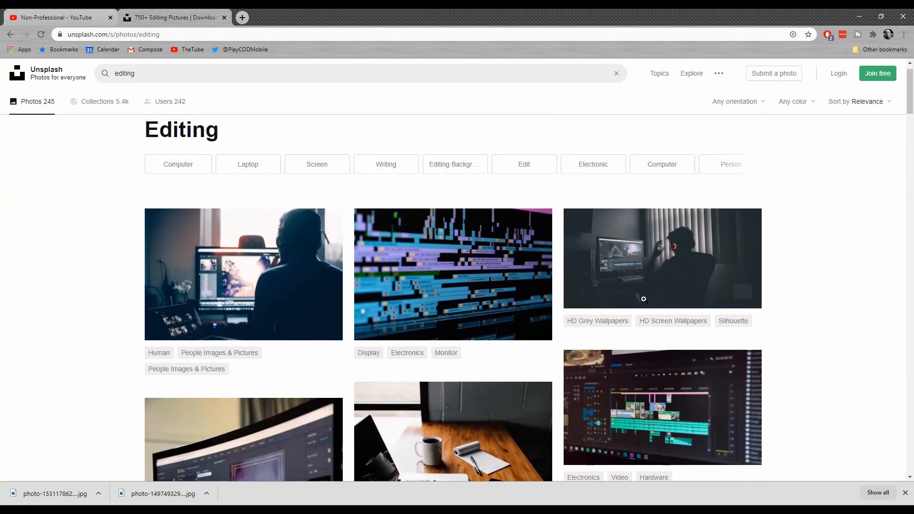
Switch back to Photoshop and check how the thumbnail reads at a reduced view size
click(381, 509)
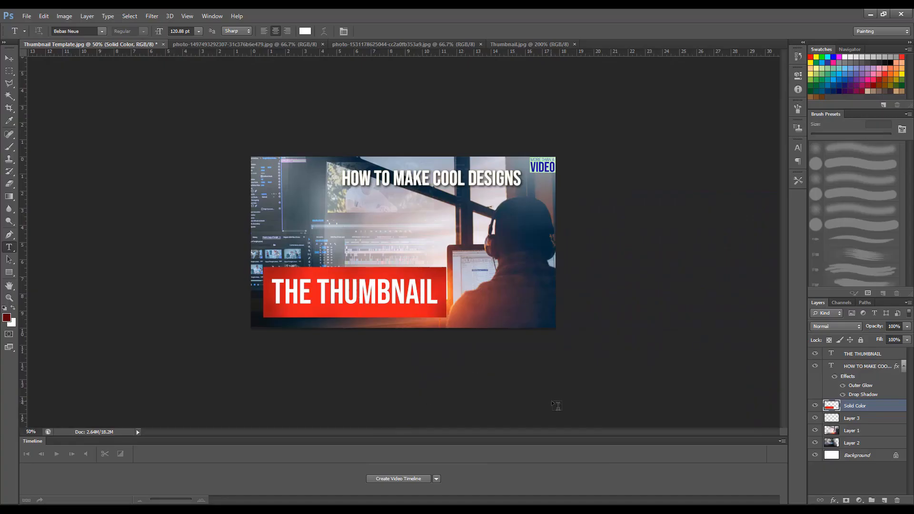
key(ctrl+minus)
key(ctrl+minus)
key(ctrl+plus)
key(ctrl+plus)
Switch to Chrome and review the thumbnails of the Non-Professional YouTube channel's uploaded videos
click(133, 508)
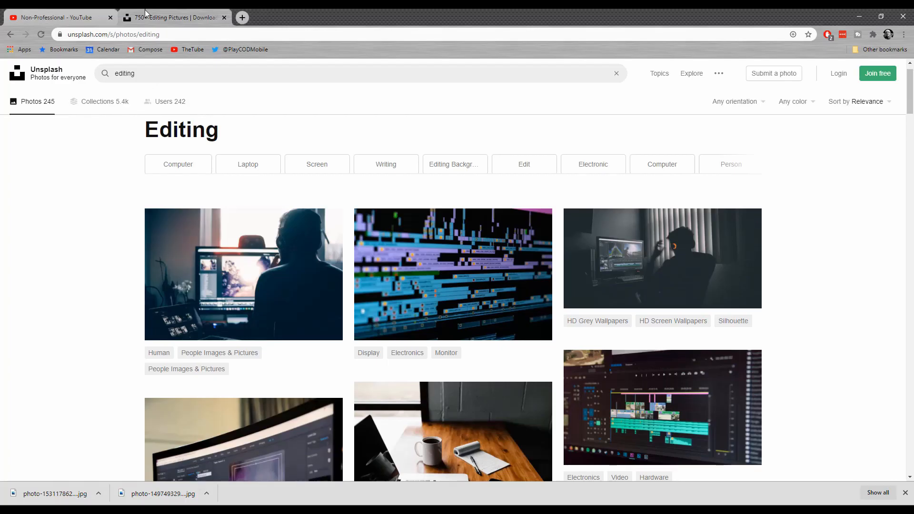
click(103, 14)
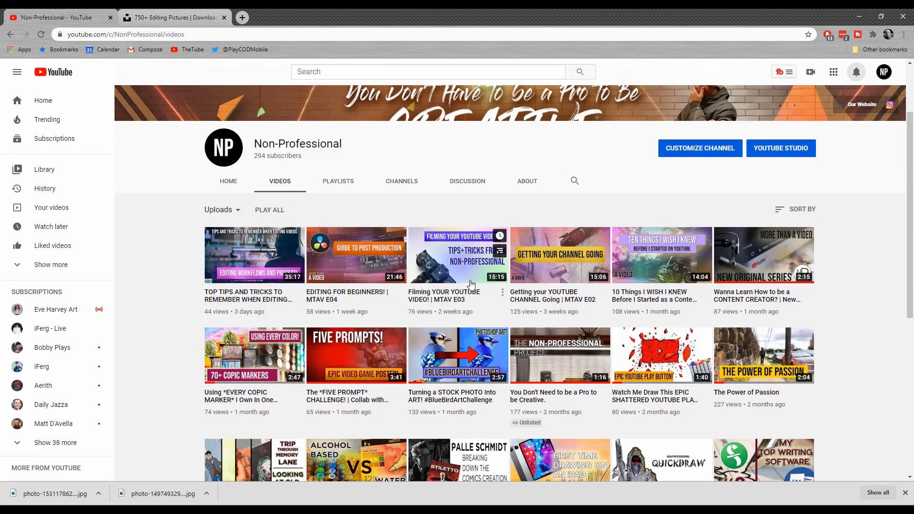
scroll(786, 214, down, 3)
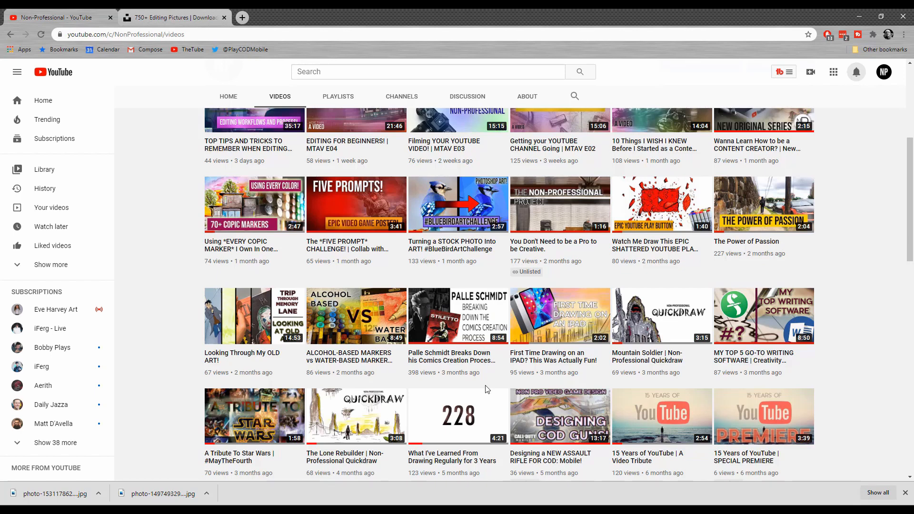
scroll(913, 228, up, 1)
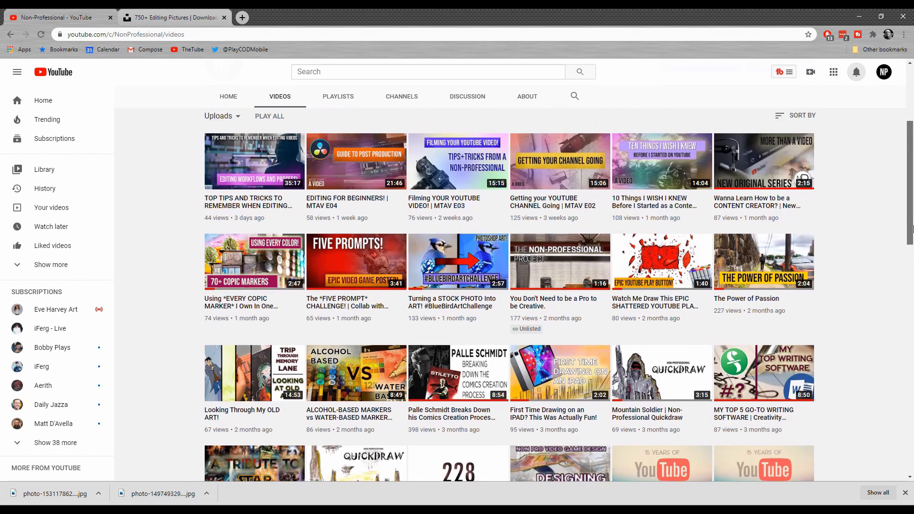
drag(913, 228, 913, 227)
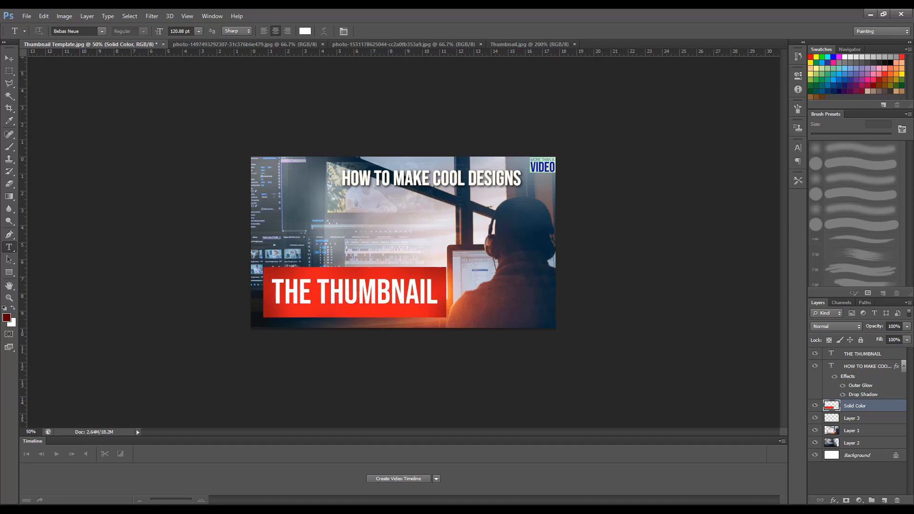
Switch to Chrome and open the channel's video list in YouTube Studio
mouse_move(211, 511)
click(239, 498)
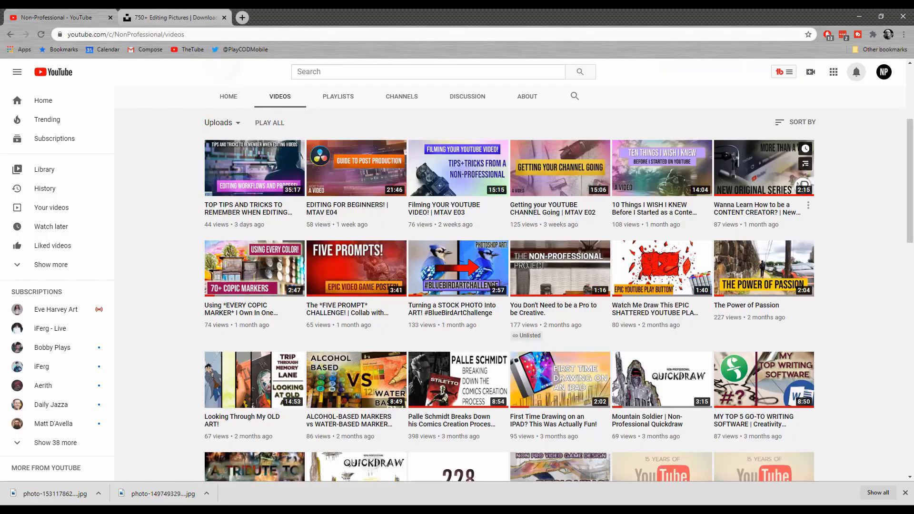
click(885, 73)
click(800, 170)
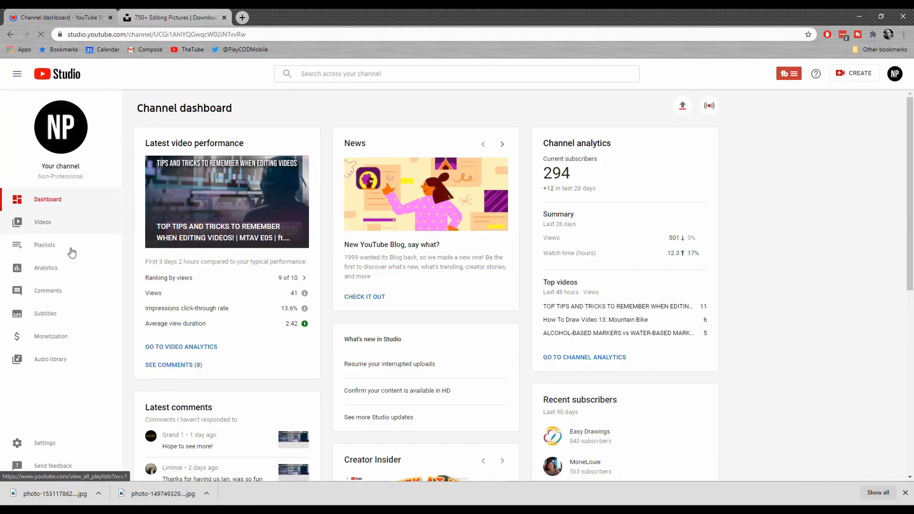
click(45, 225)
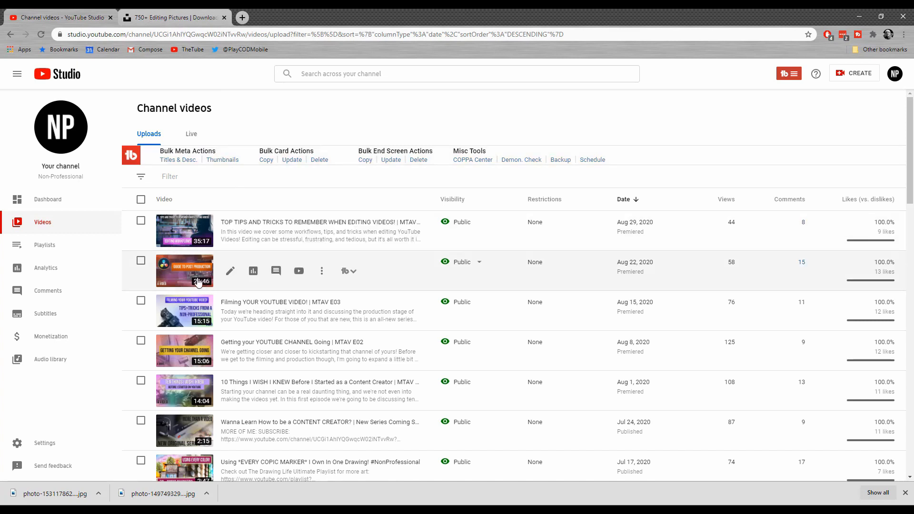
Open the details of EDITING FOR BEGINNERS! | MTAV E04, view its TubeBuddy Thumbnail Generator and close the generator
click(196, 282)
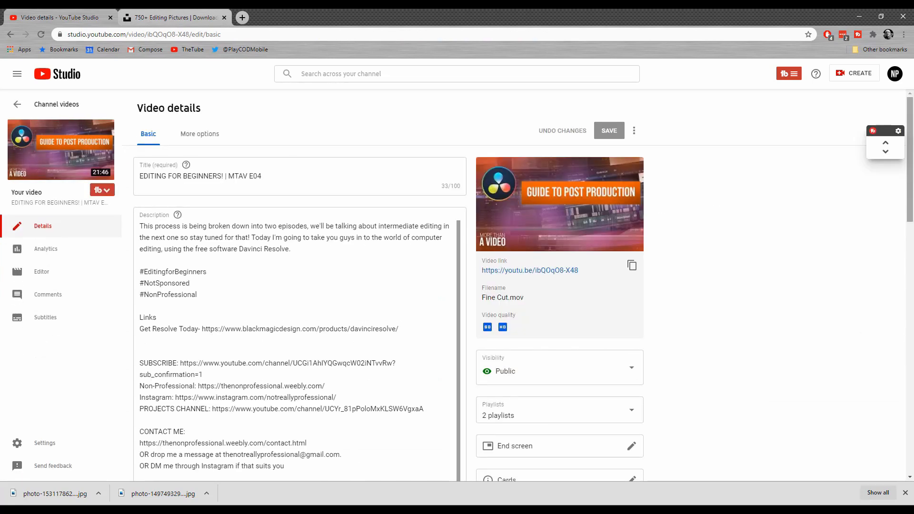
scroll(890, 290, down, 6)
click(212, 320)
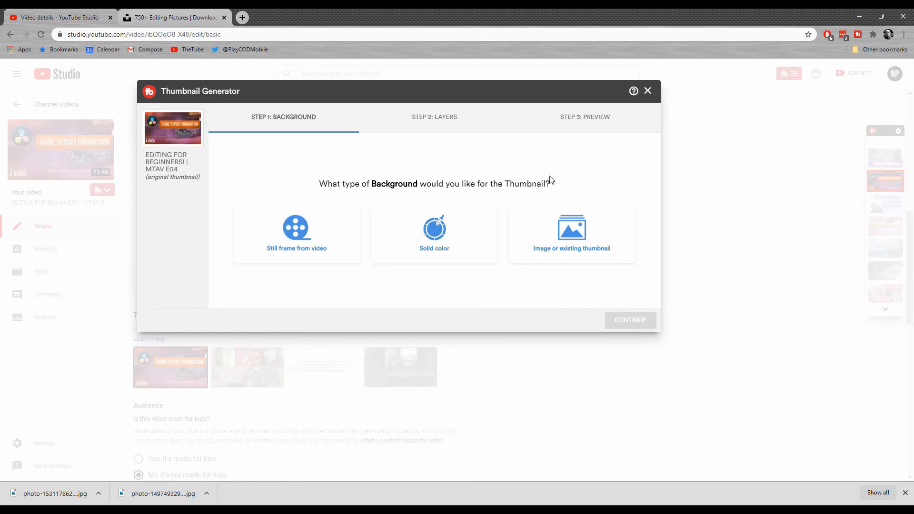
click(649, 91)
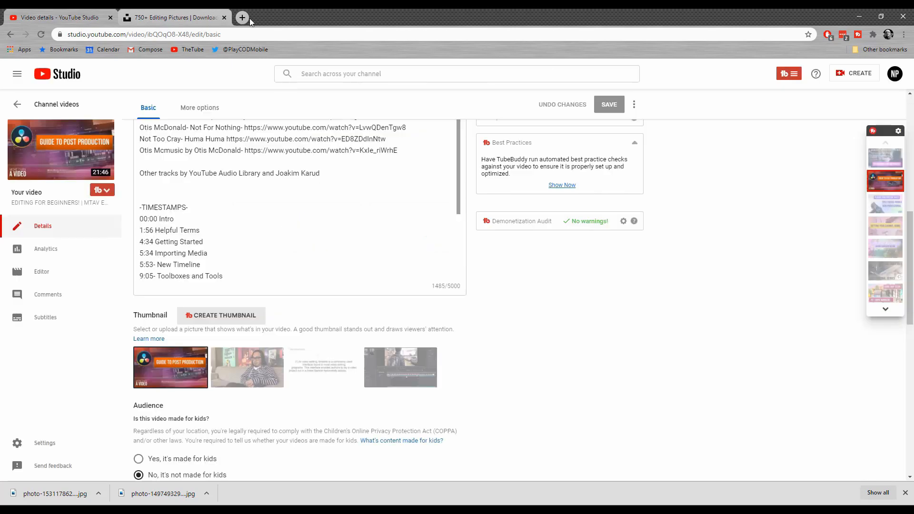